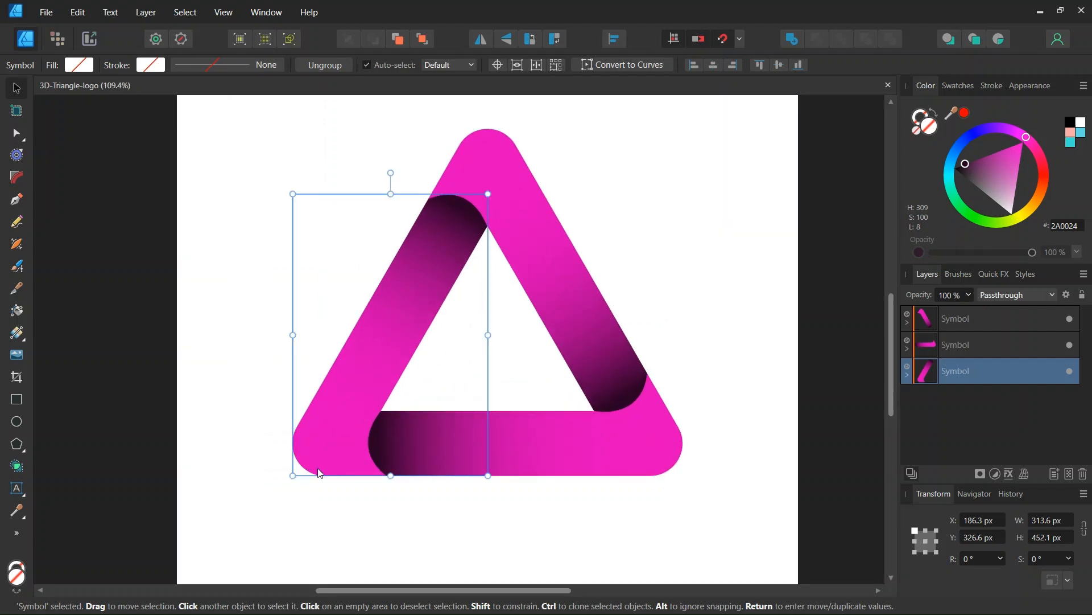
Step: Create a new document in pixel units with a page width and height of 2000 px
left_click(231, 360)
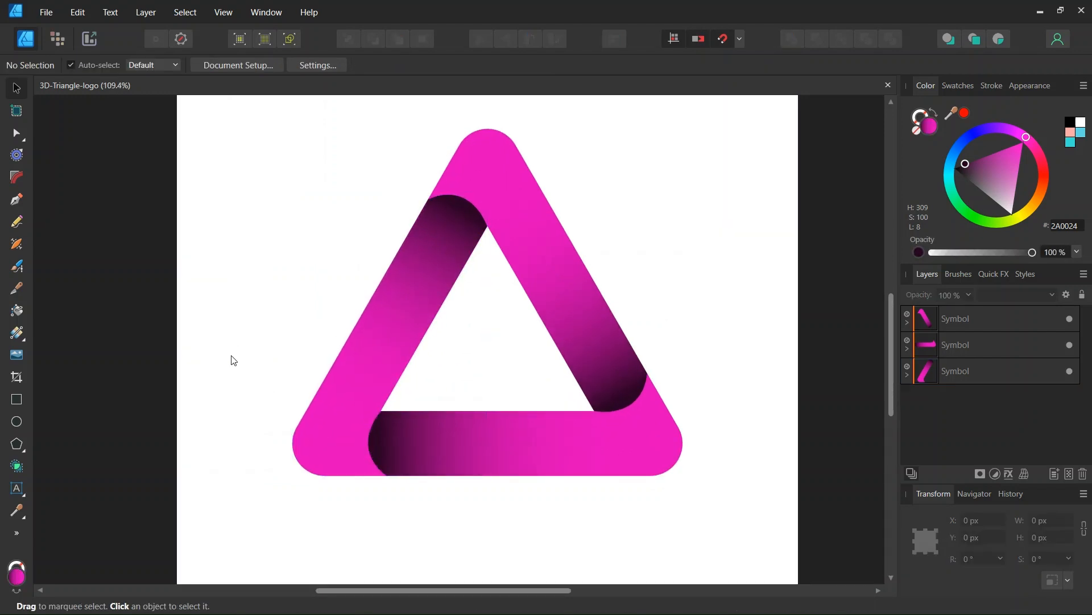
scroll(230, 358, "down", 1)
left_click(46, 14)
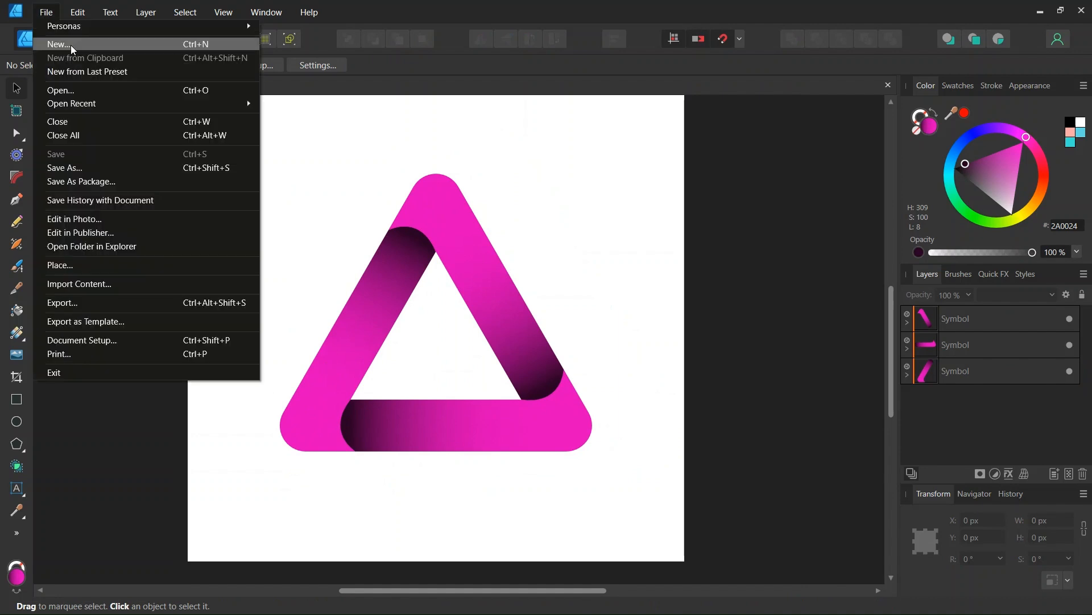
key("Escape")
key("ctrl+n")
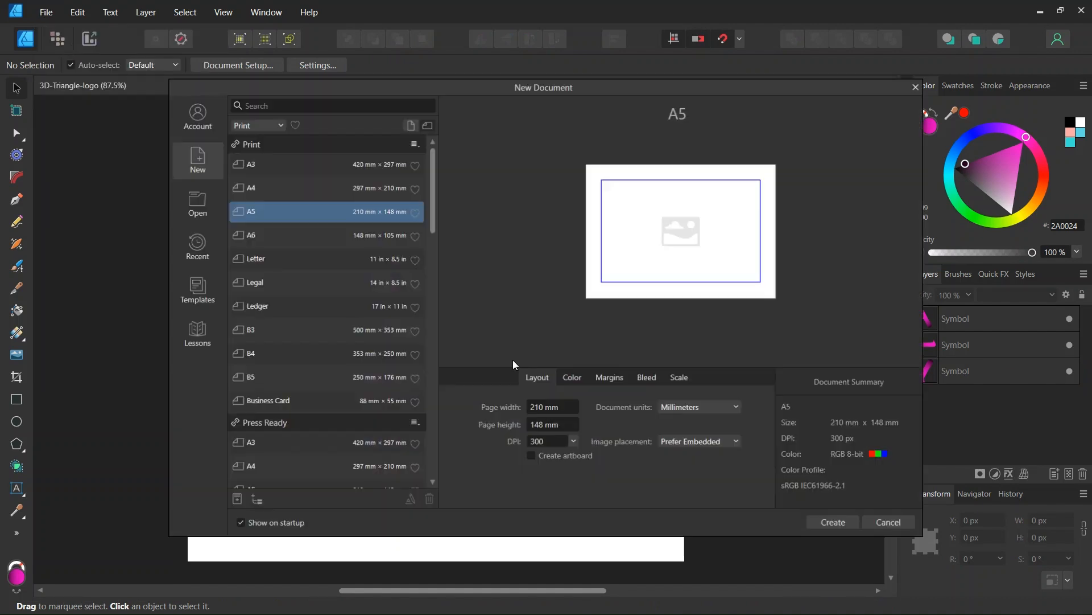
left_click(688, 407)
left_click(680, 423)
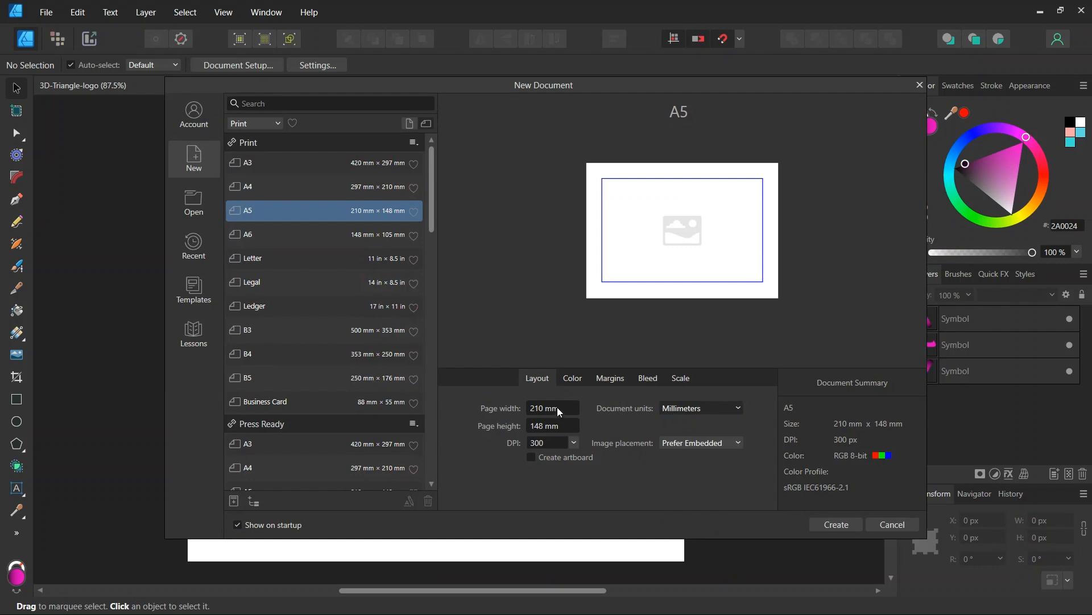
left_click(558, 408)
type("2000")
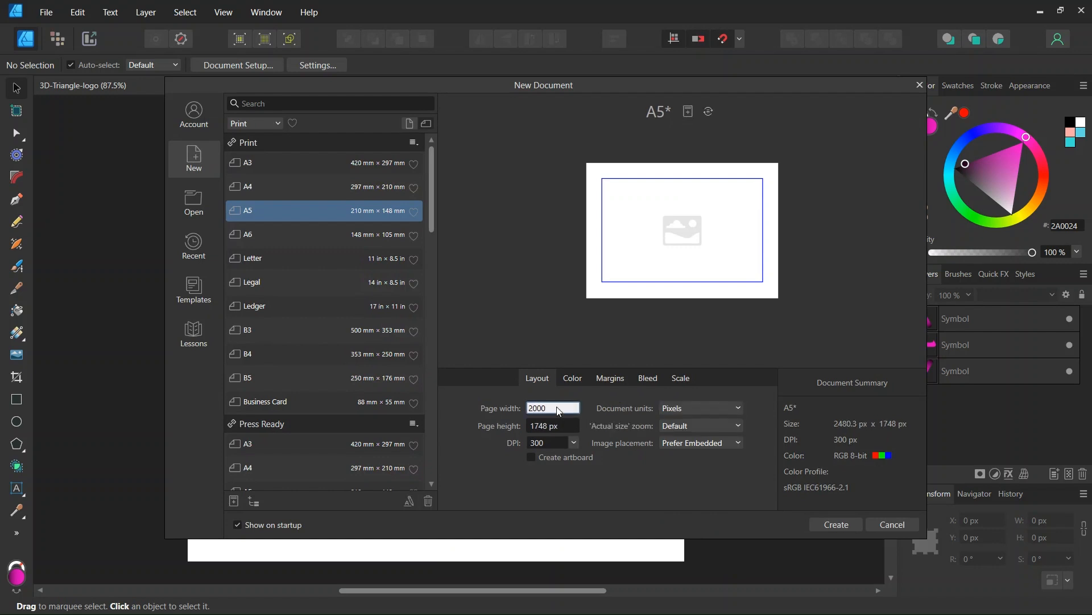
left_click(558, 425)
type("2000")
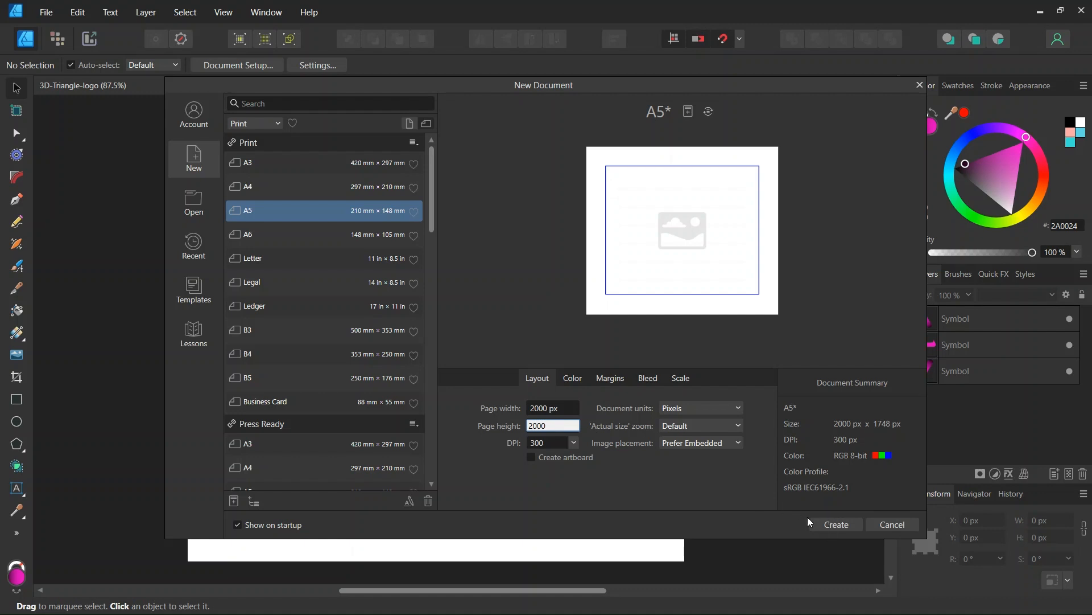
left_click(834, 524)
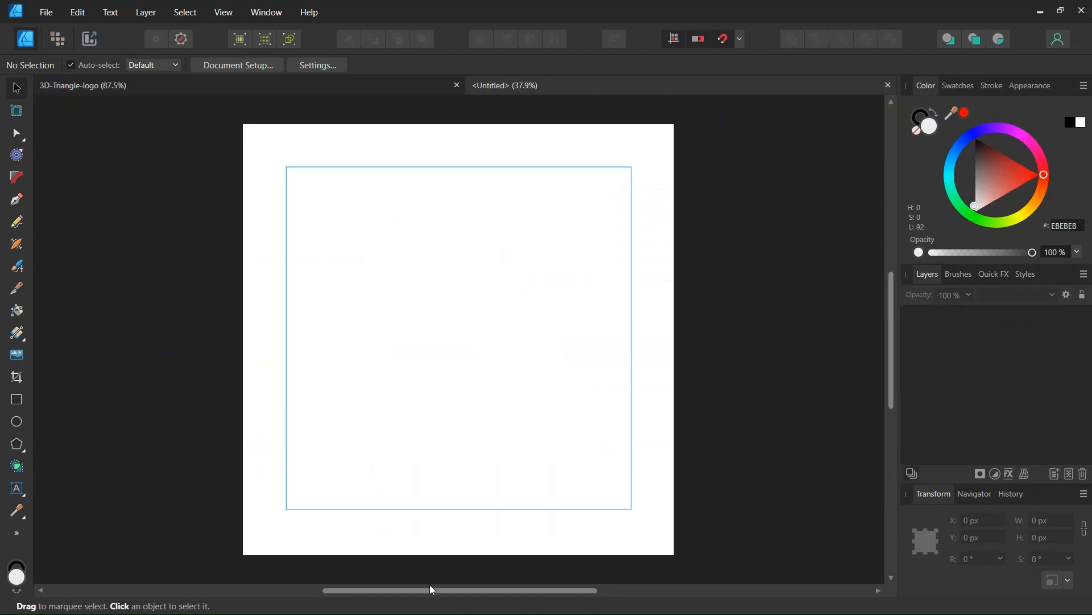
Step: Check which snapping options are enabled for the new document
left_click_drag(432, 590, 421, 592)
left_click(740, 39)
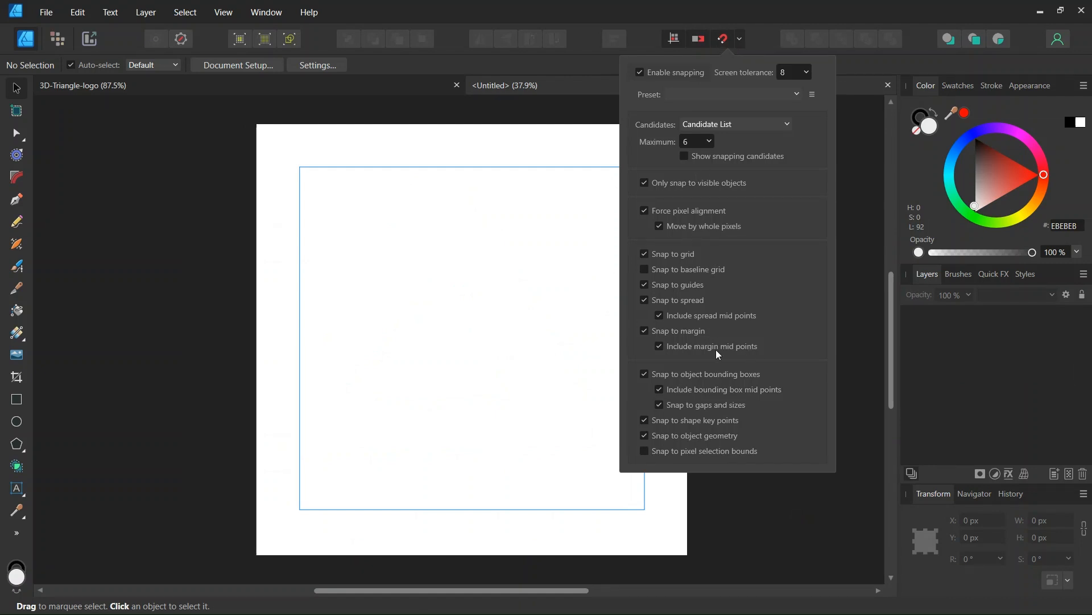
left_click(472, 332)
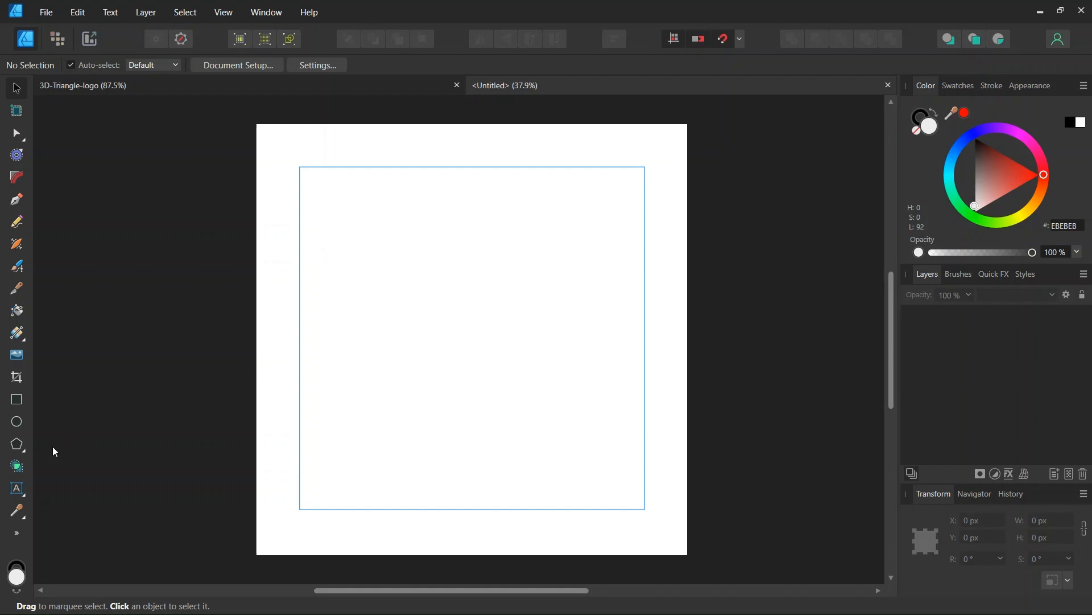
Step: Set the Polygon tool to no fill and a bright pink stroke, about #FE61FB
left_click(21, 450)
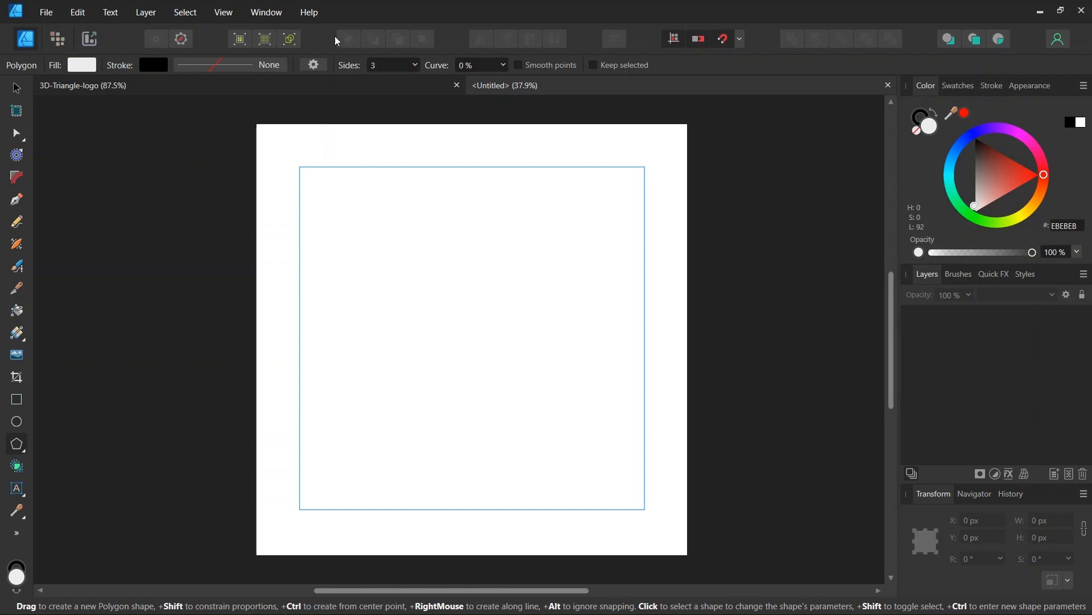
left_click(94, 65)
left_click(225, 92)
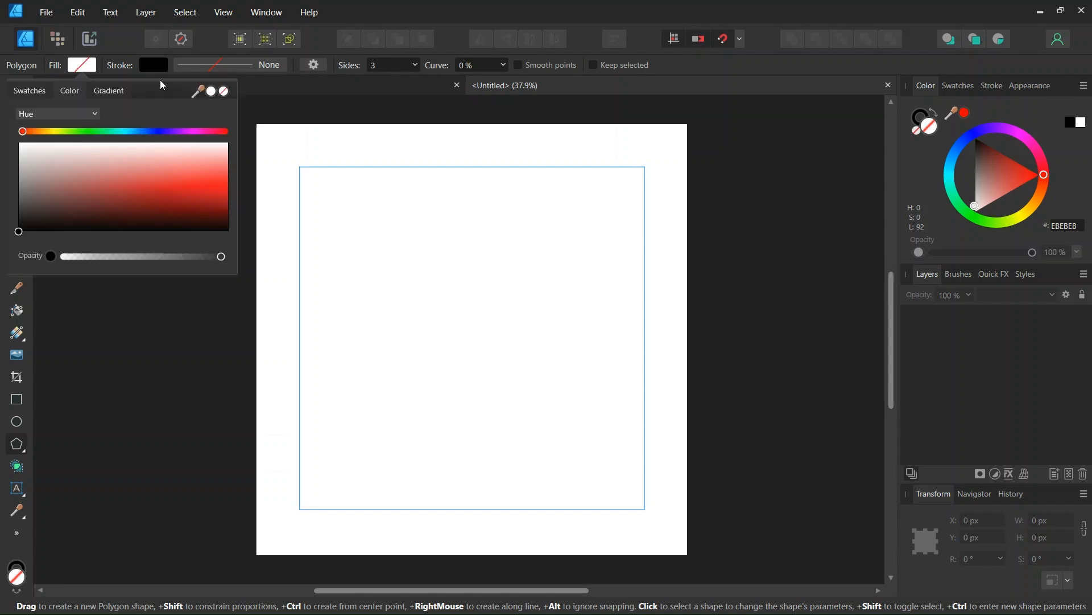
left_click(154, 68)
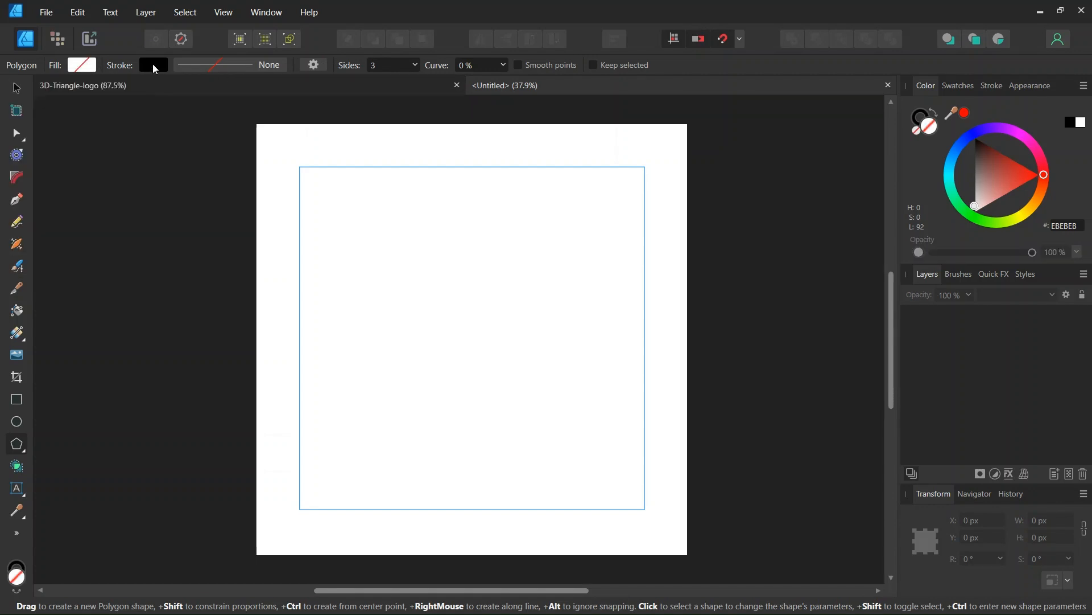
left_click(155, 68)
left_click(223, 131)
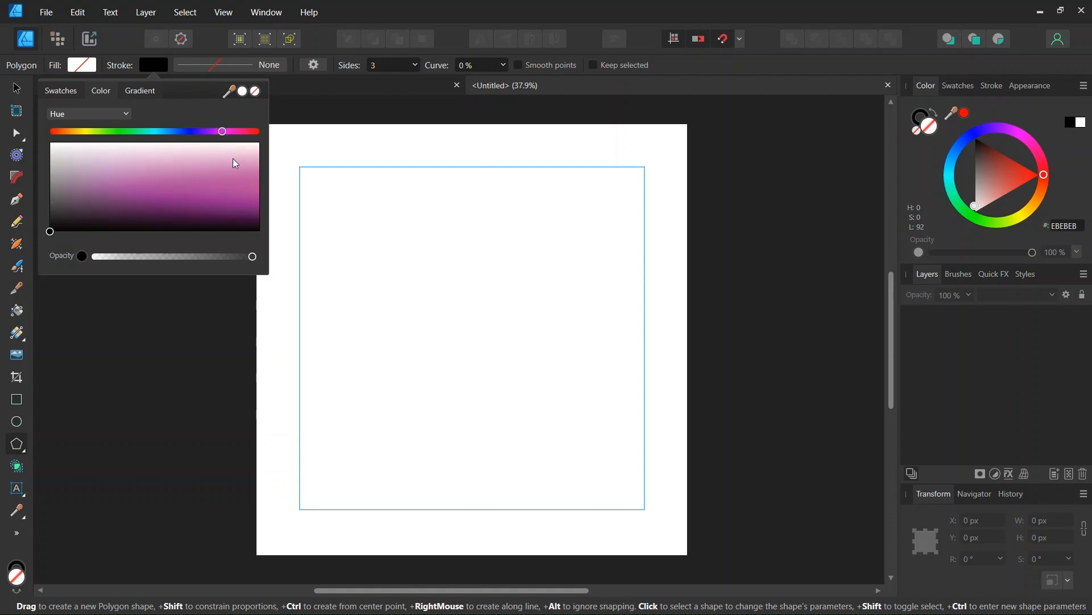
left_click_drag(233, 158, 256, 171)
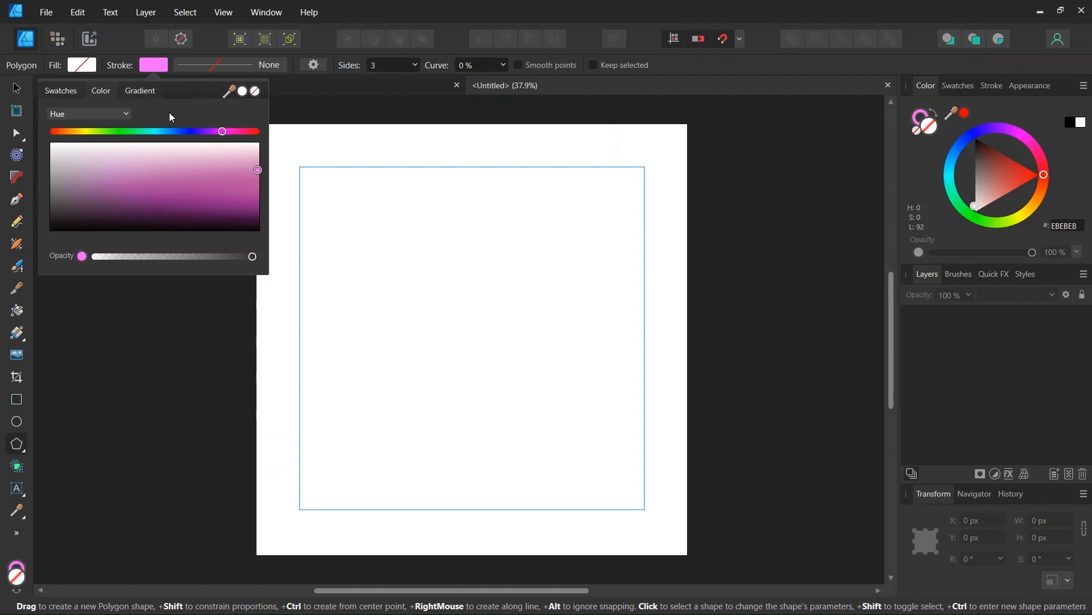
Step: Set the stroke width to 25 pt and draw a three-sided polygon about 658 px wide outward from the page centre
left_click(237, 68)
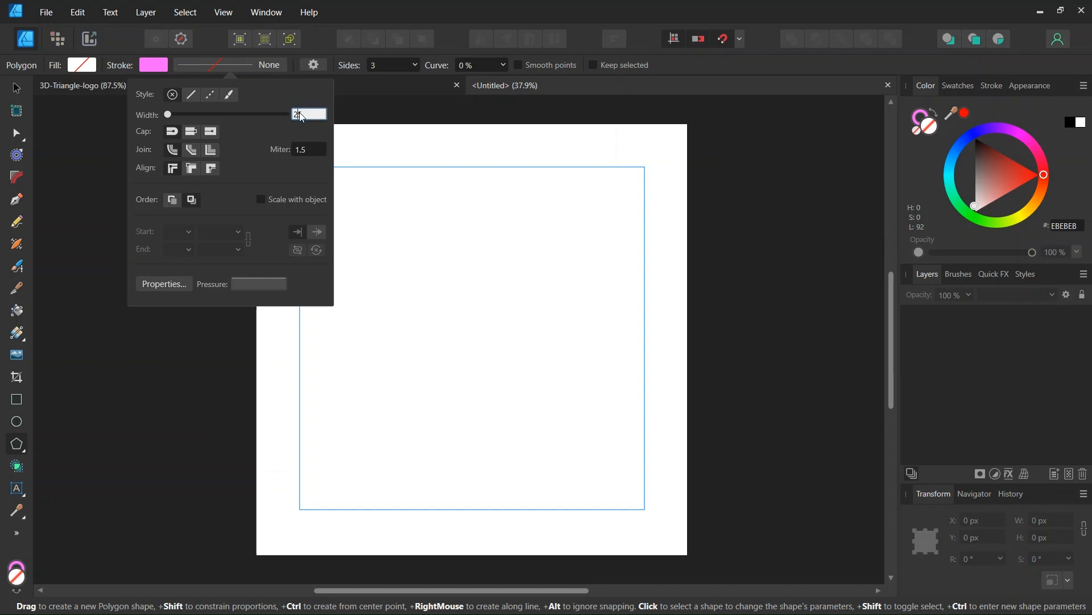
key("Return")
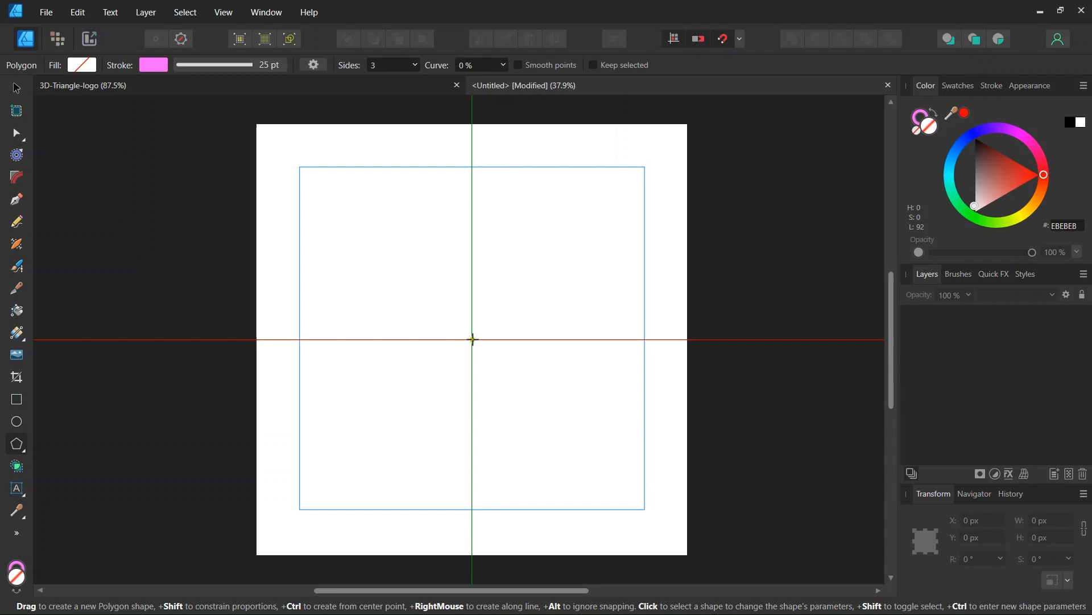
left_click_drag(473, 340, 549, 404)
left_click(17, 89)
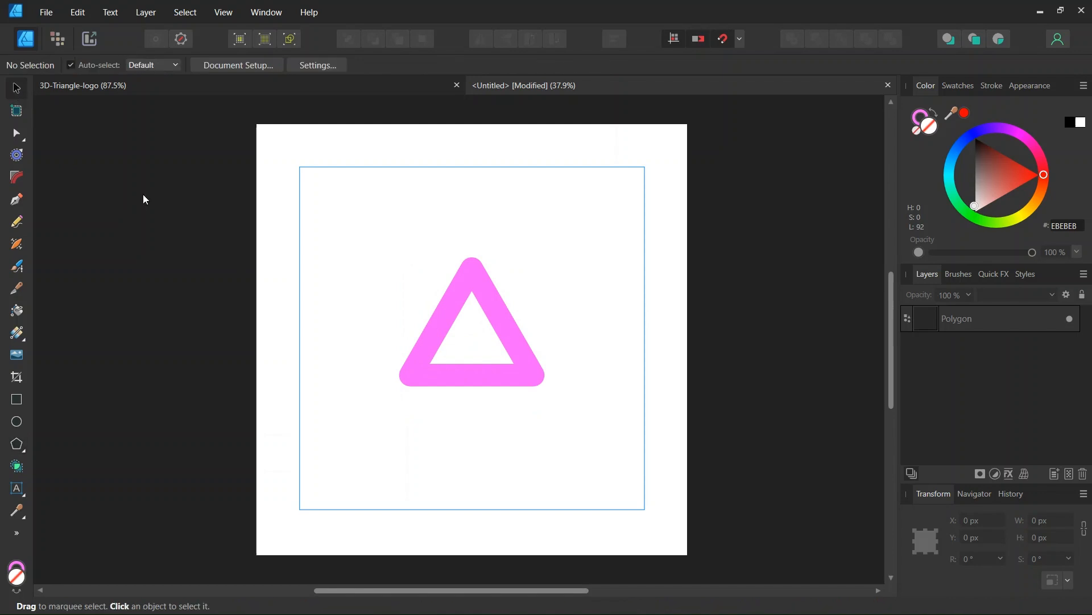
scroll(426, 316, "up", 1)
Step: Expand the triangle's stroke into a filled shape and deselect it
left_click(460, 300)
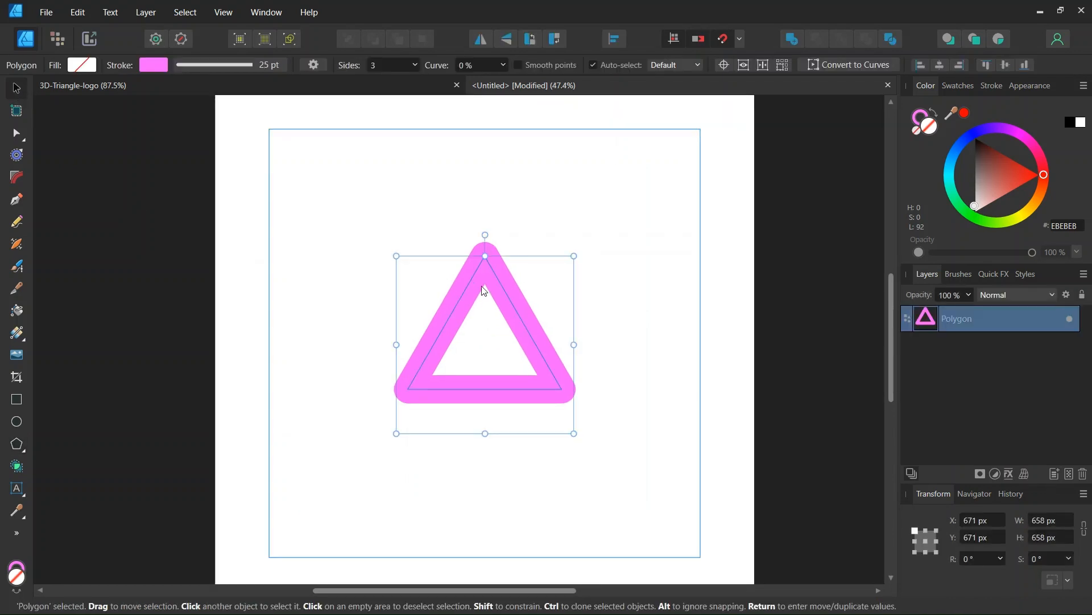
scroll(474, 275, "up", 2)
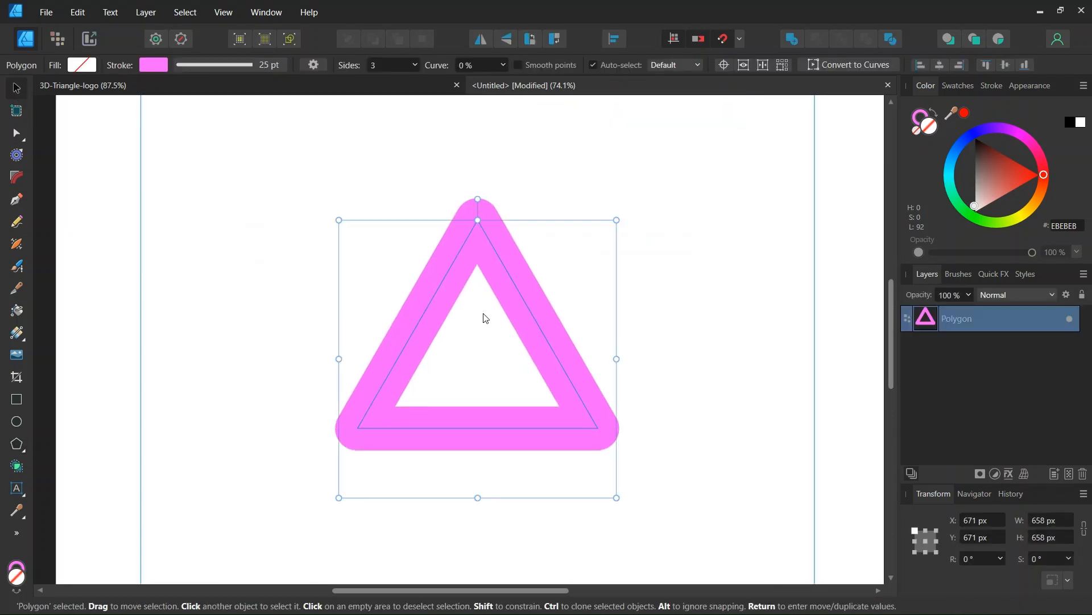
scroll(491, 336, "down", 1)
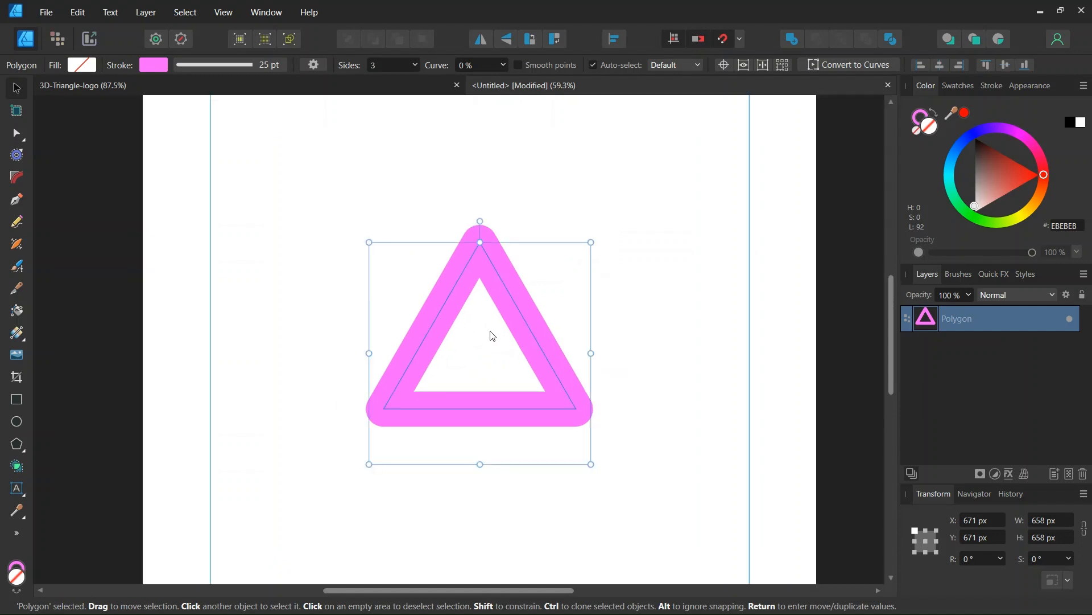
left_click_drag(404, 590, 421, 590)
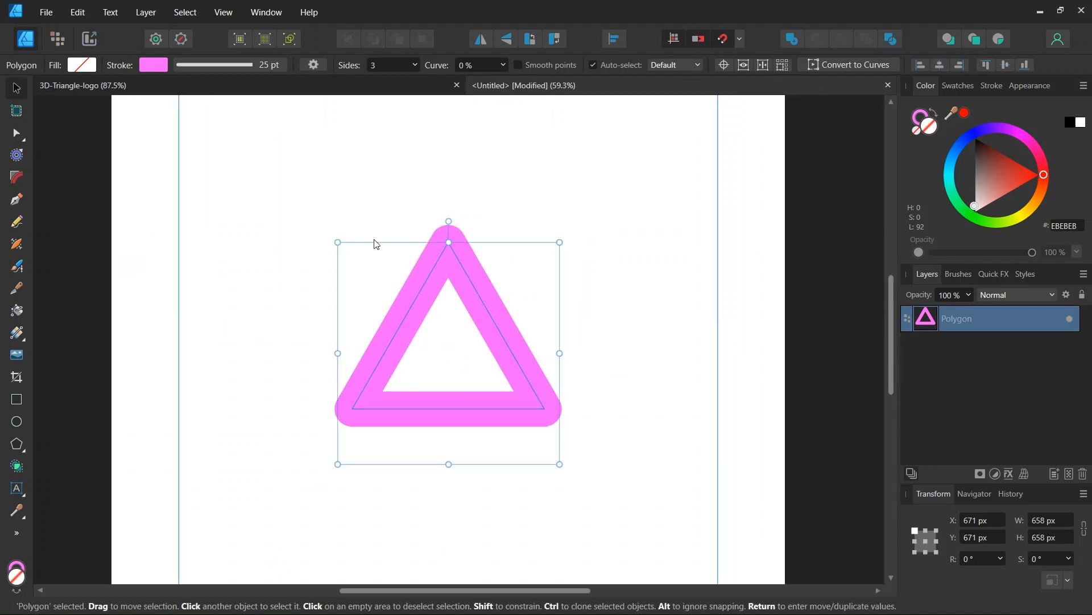
left_click(146, 12)
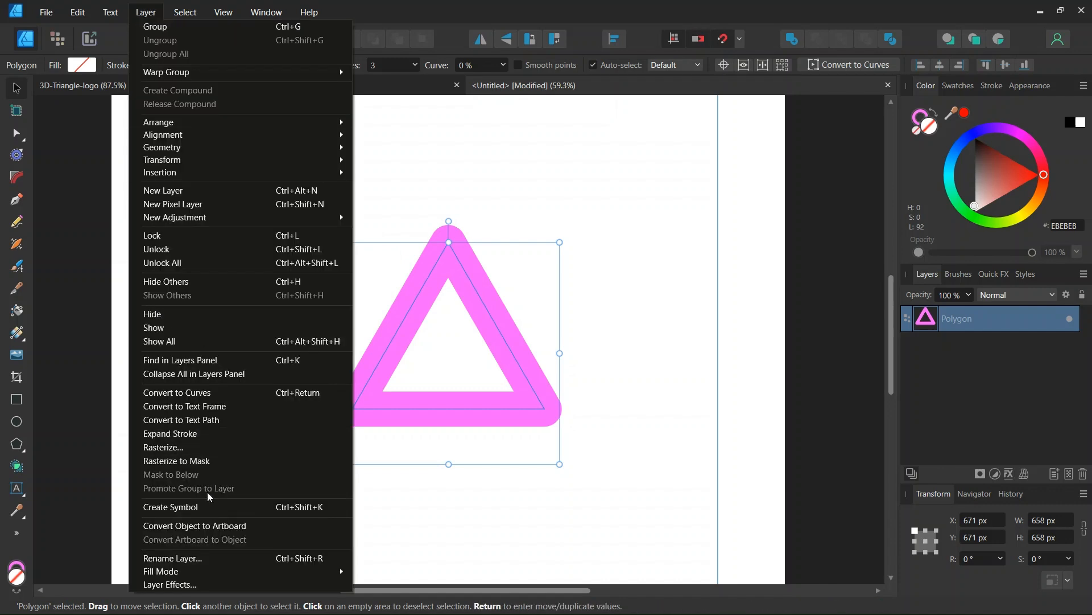
left_click(169, 434)
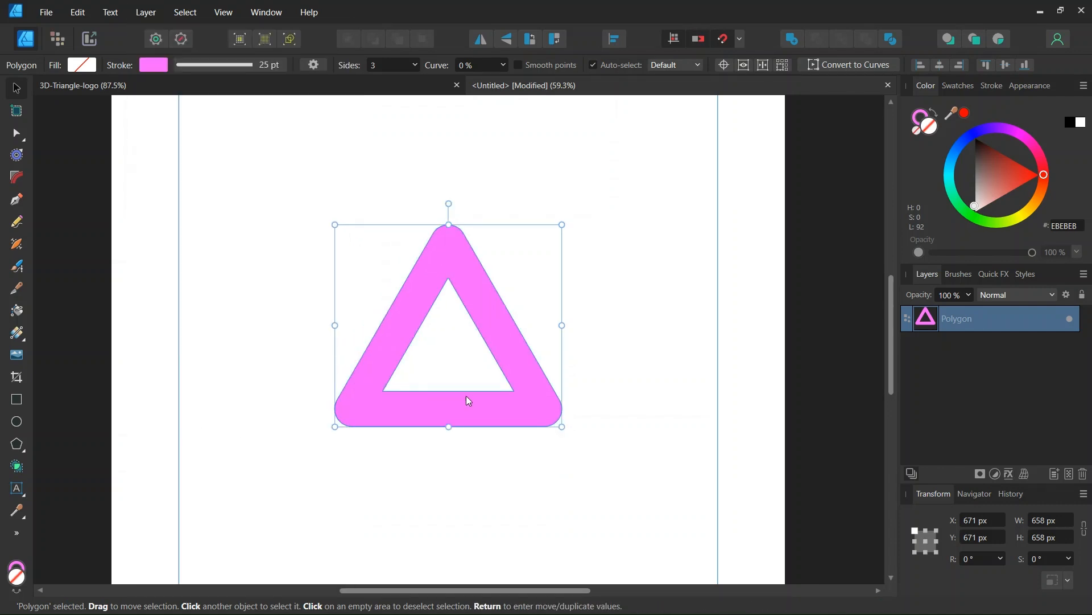
scroll(474, 318, "up", 1)
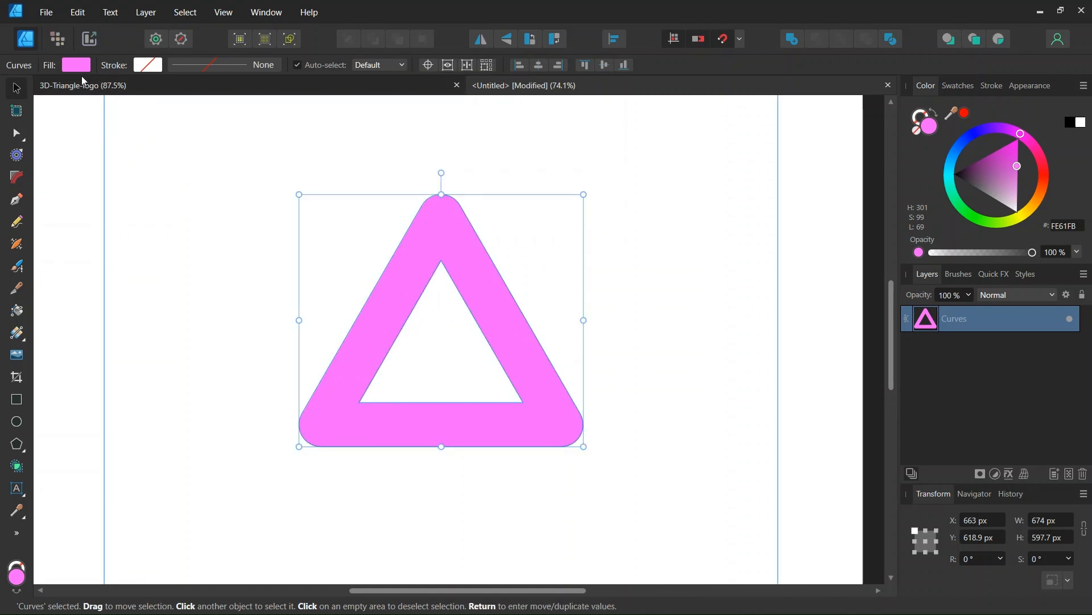
scroll(378, 282, "down", 1)
scroll(420, 309, "up", 1)
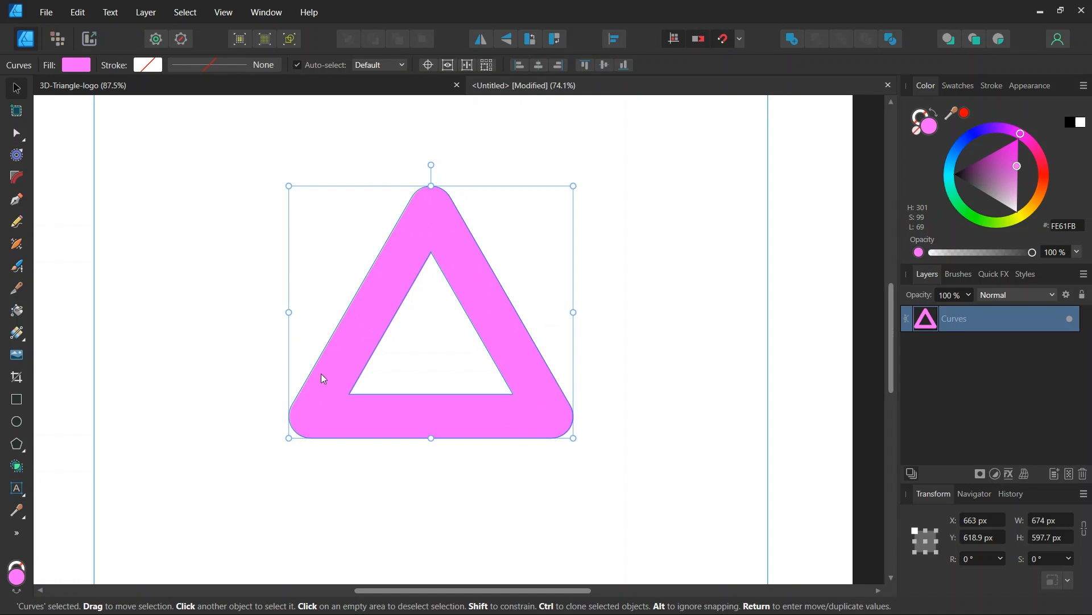
key("ctrl+d")
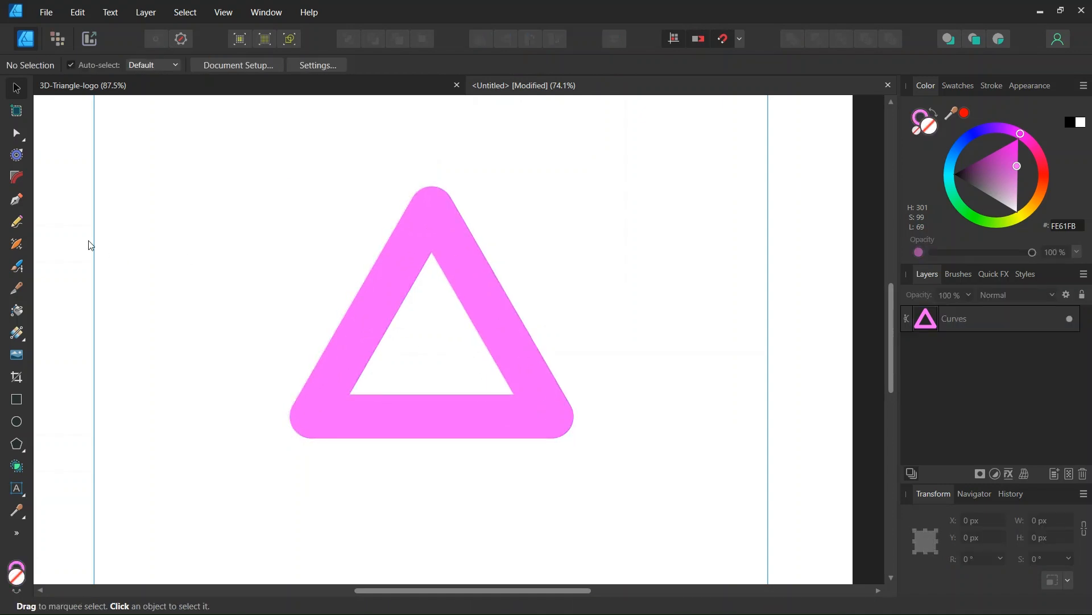
Step: Draw a Pen curve without stroke, about 88 × 58 px, from the triangle's inner top corner, arching over to the left arm's outer edge
left_click(16, 200)
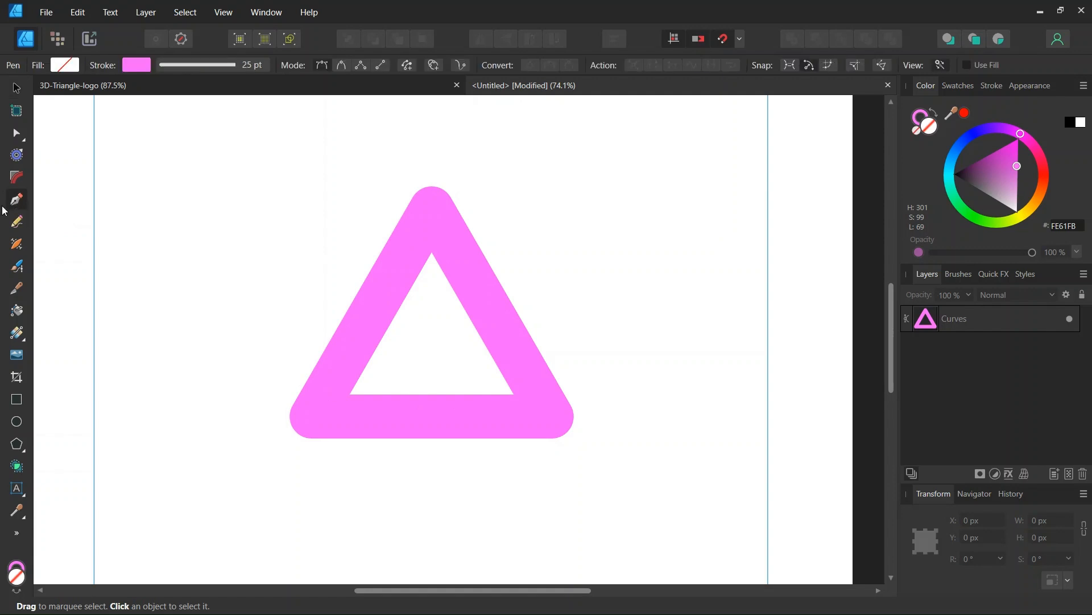
left_click(137, 64)
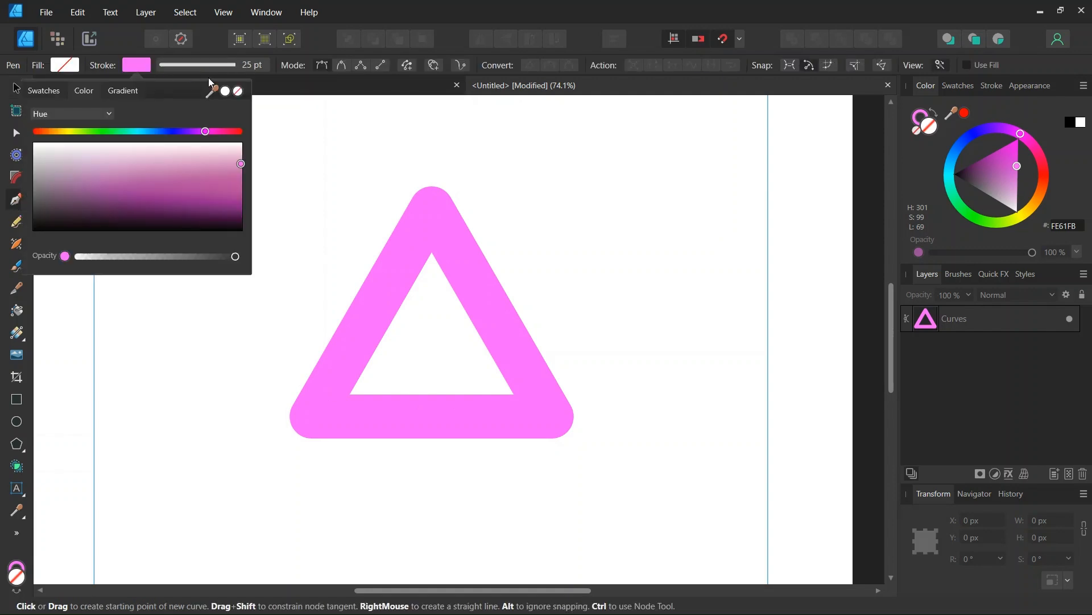
left_click(238, 94)
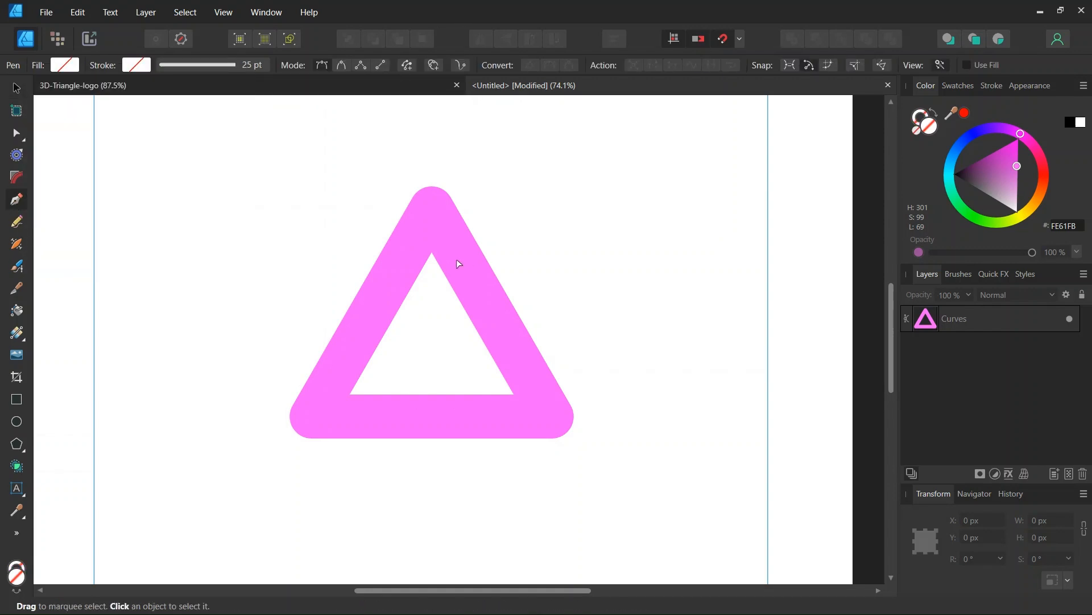
scroll(432, 256, "up", 4)
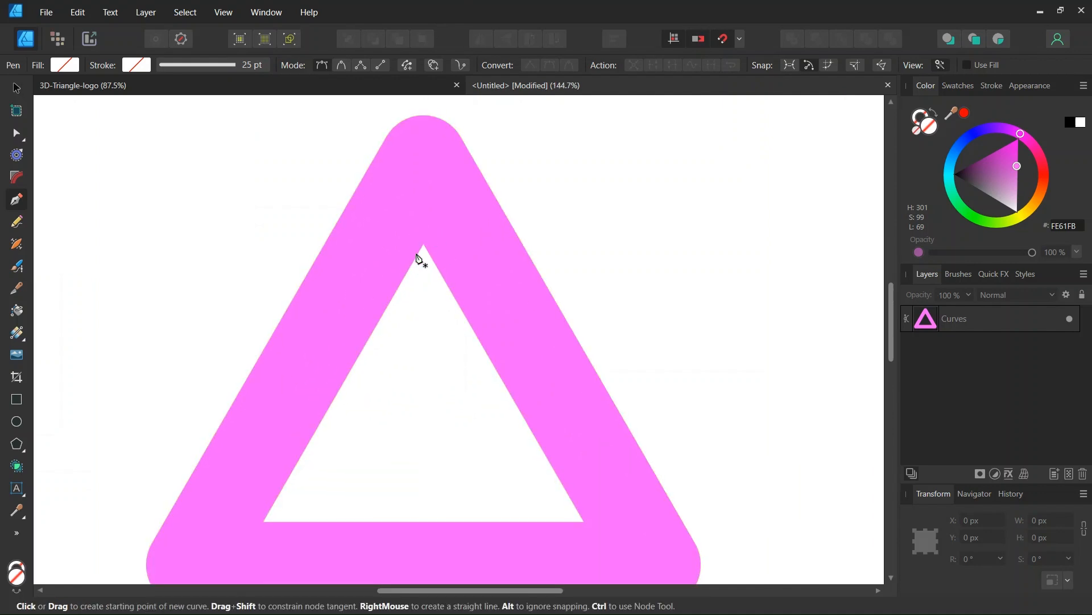
left_click(423, 244)
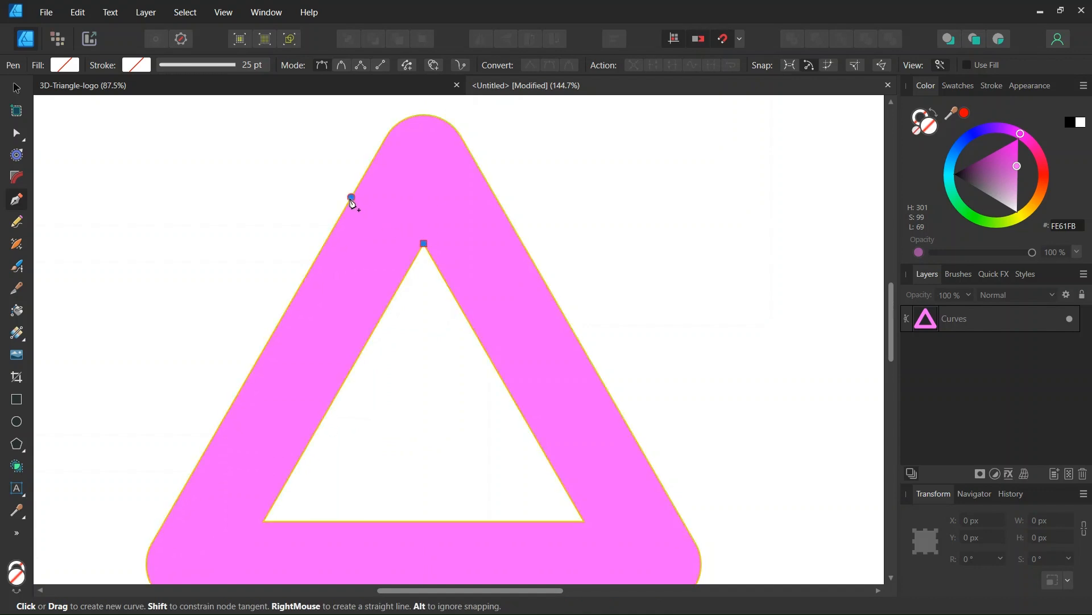
left_click_drag(352, 197, 298, 209)
scroll(329, 222, "up", 2)
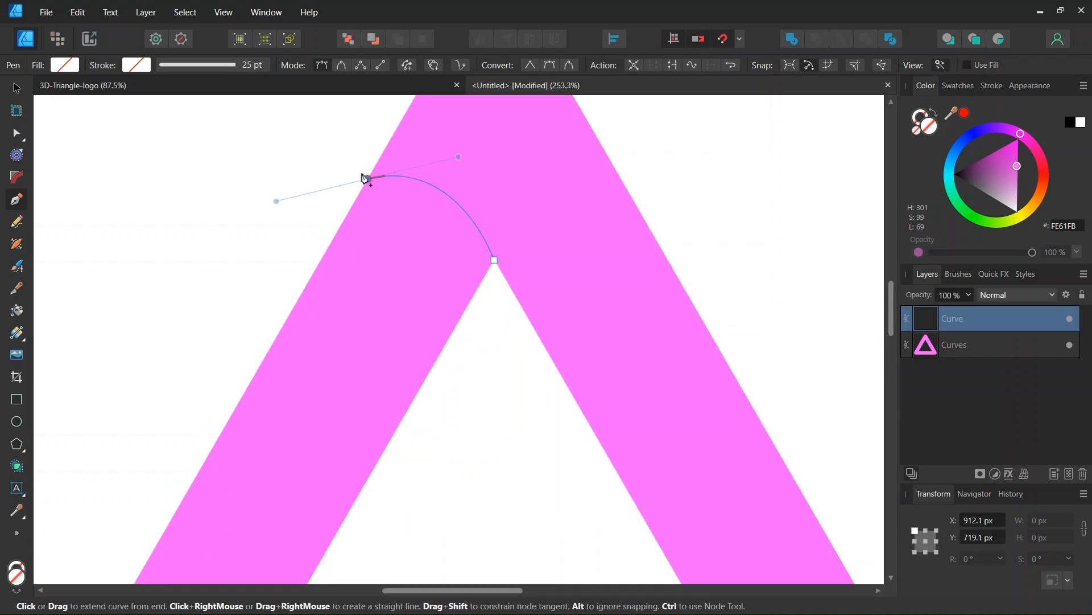
key("Escape")
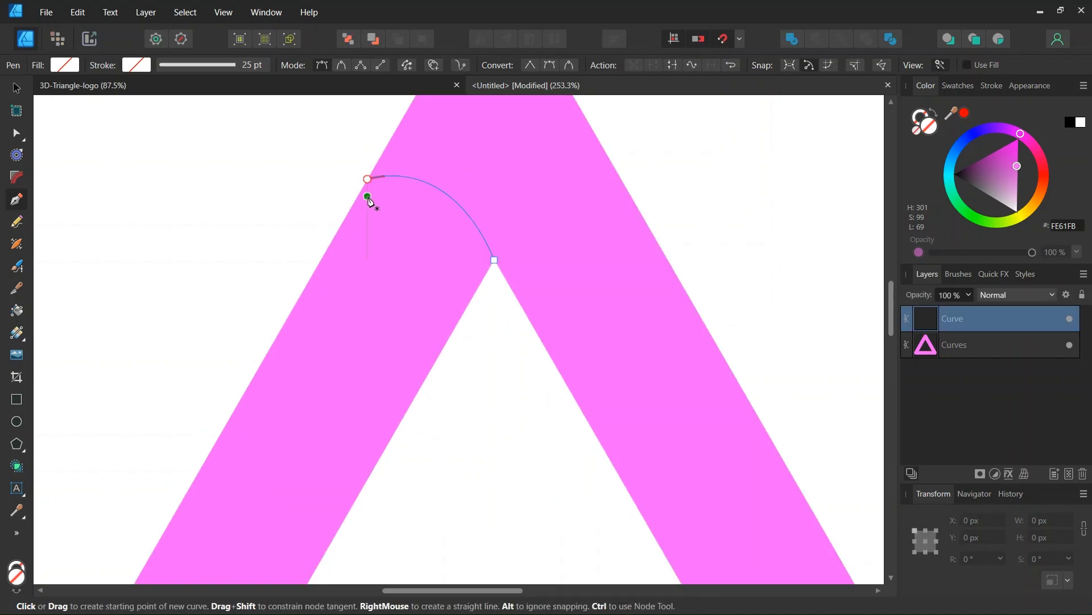
left_click(16, 88)
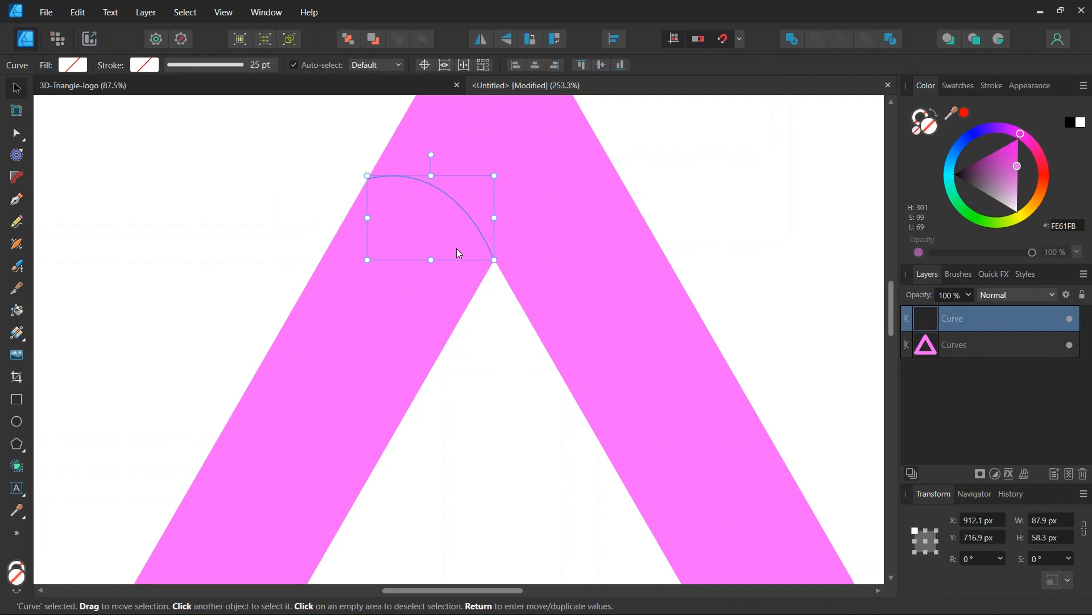
scroll(462, 257, "down", 2)
scroll(453, 284, "down", 1)
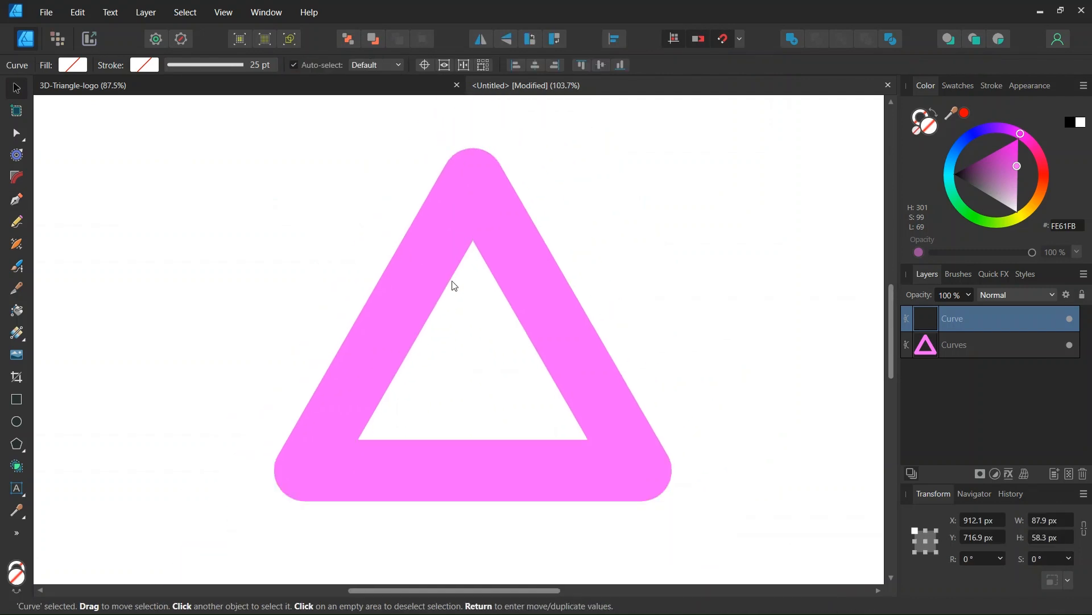
Step: Duplicate the arched curve at the triangle's inner top corner and rotate the copy to 120°
key("ctrl+j")
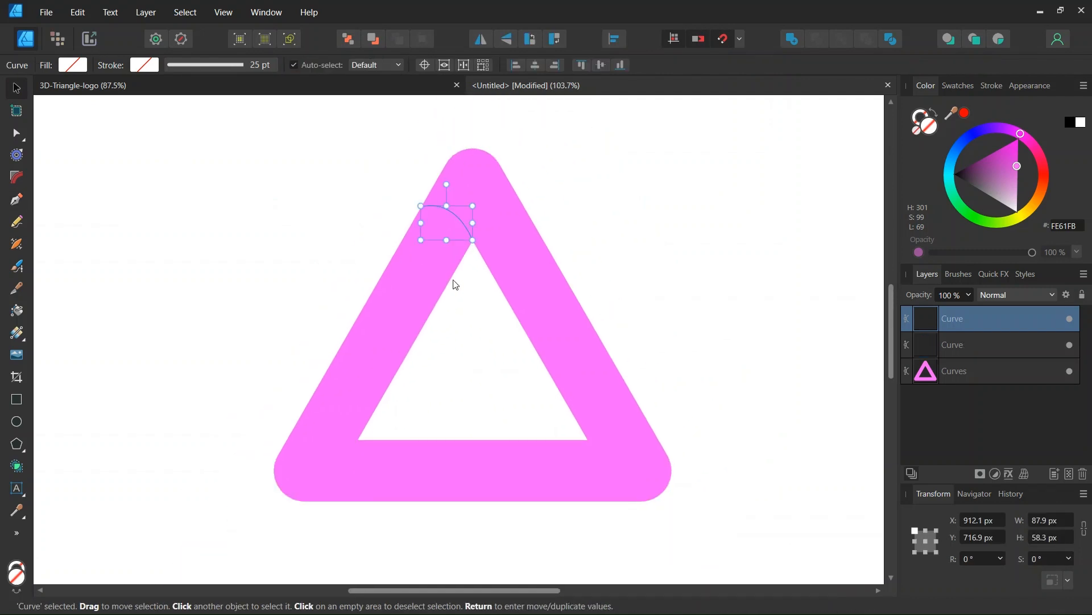
key("alt")
key("alt")
scroll(494, 281, "up", 1)
left_click(967, 560)
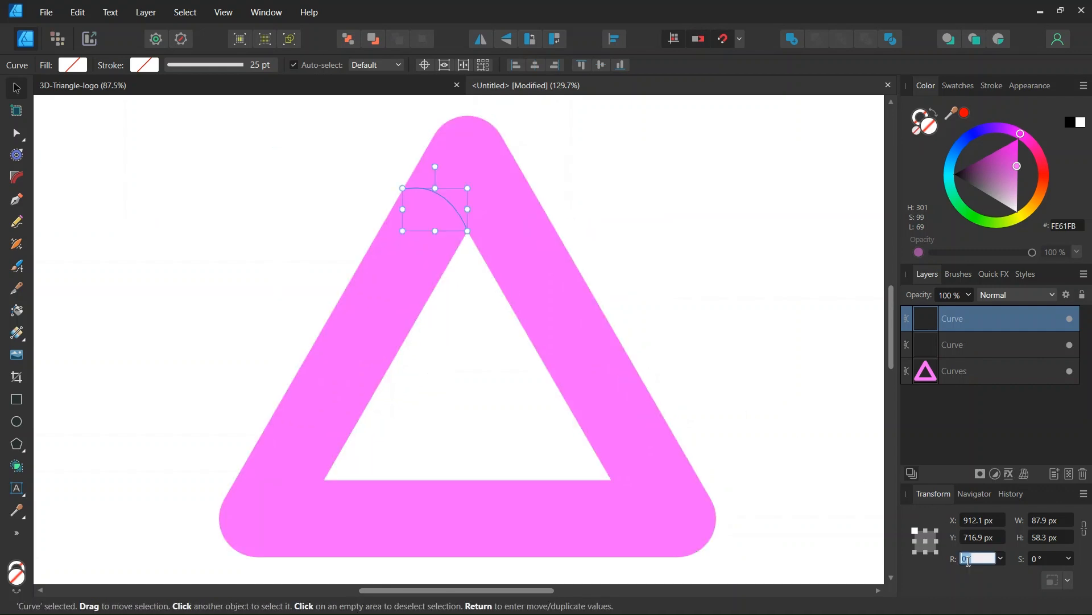
type("120")
key("Return")
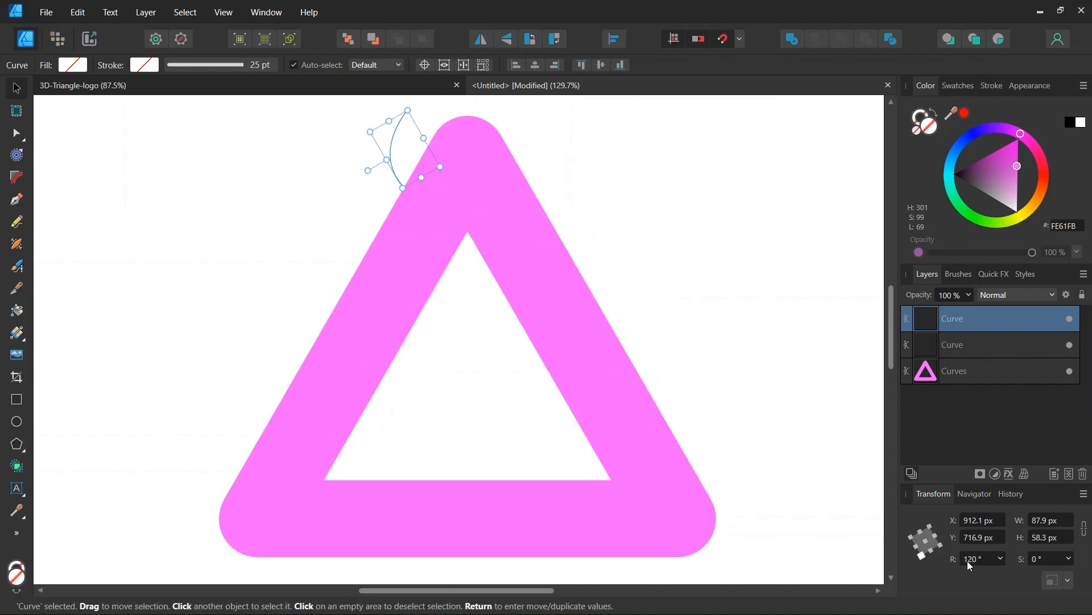
Step: Place the rotated curve across the bottom arm, starting exactly at the triangle's inner lower-left corner, at X 799.1 px, Y 1217.7 px
scroll(647, 388, "down", 3)
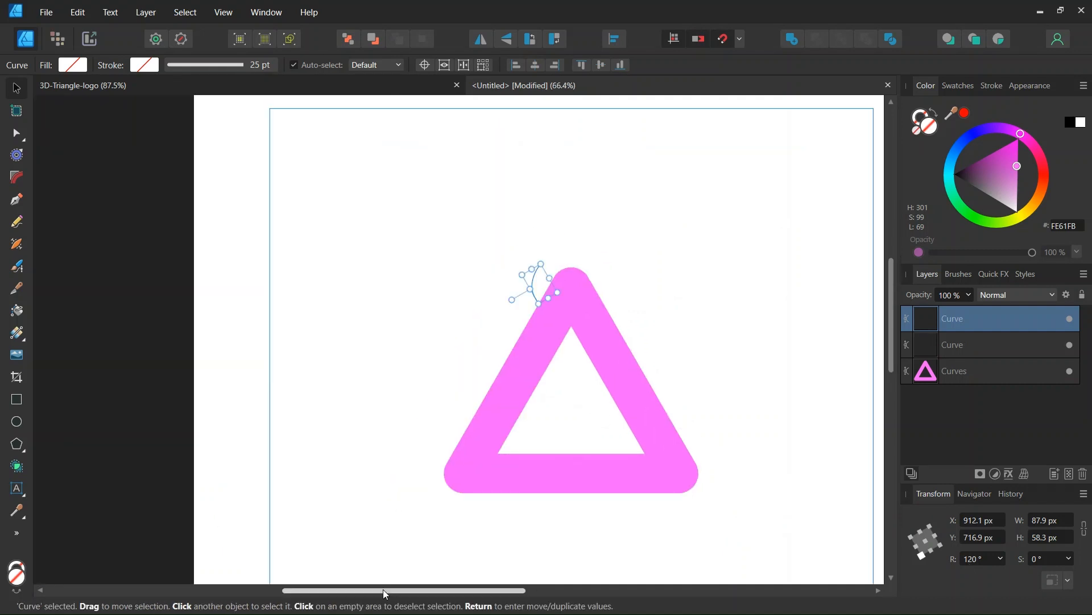
left_click_drag(384, 589, 430, 589)
scroll(476, 469, "up", 3)
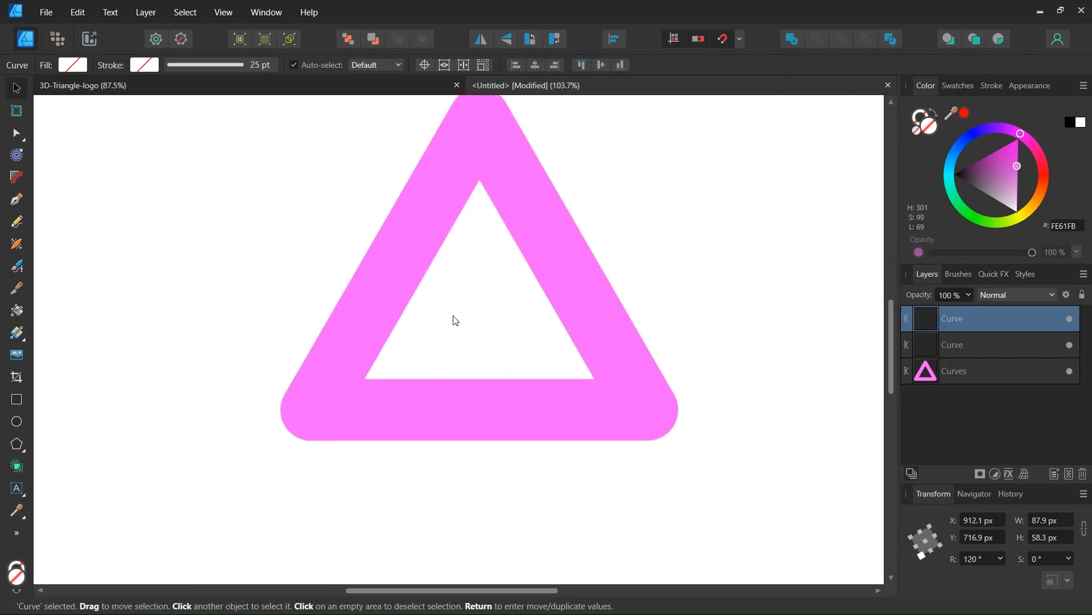
scroll(444, 284, "up", 1)
left_click_drag(427, 173, 362, 426)
scroll(363, 424, "up", 6)
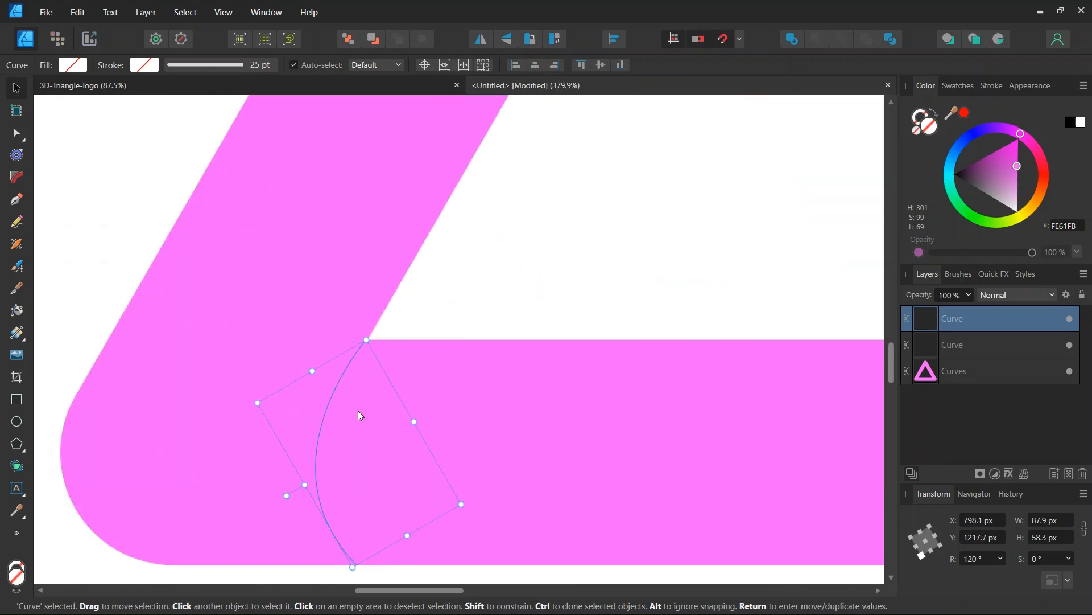
scroll(357, 411, "up", 6)
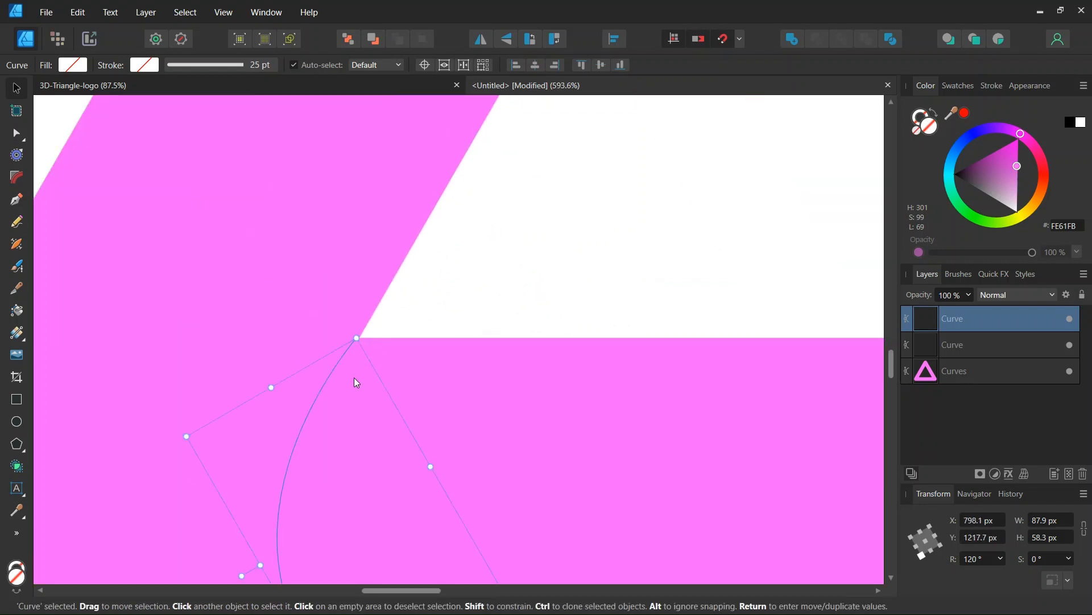
left_click_drag(355, 378, 353, 380)
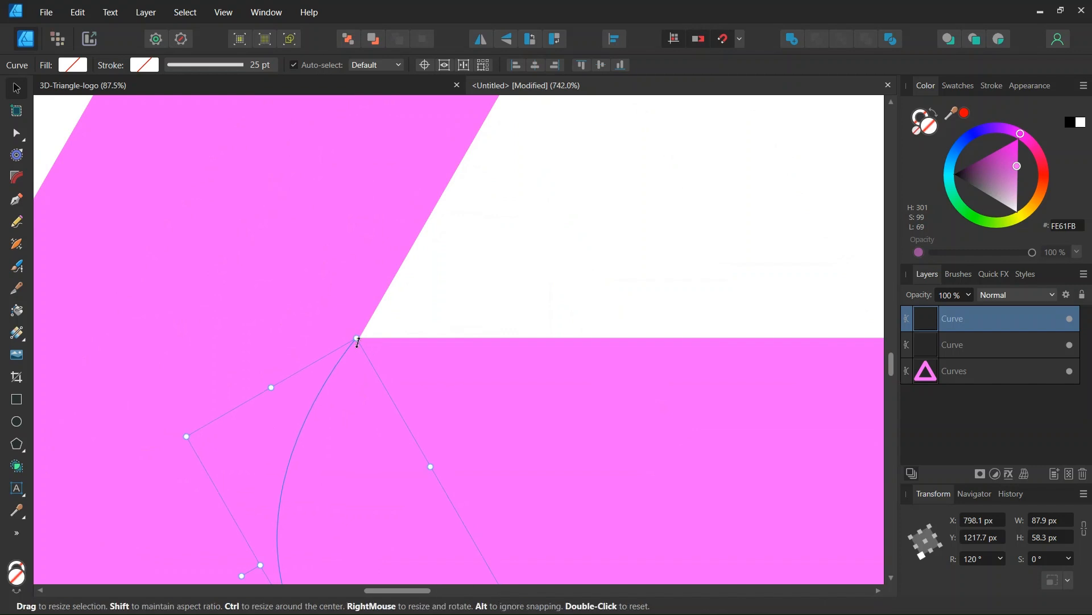
scroll(356, 386, "up", 3)
key("Right")
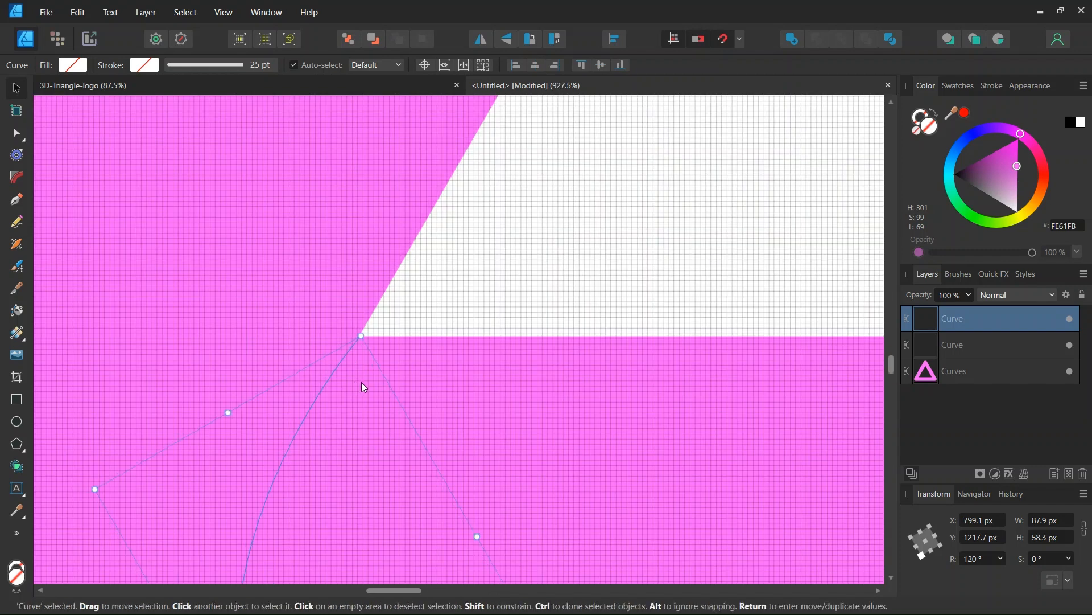
Step: Select the triangle and both curves, and extract the left arm between the curves as a single shape with the Shape Builder
scroll(361, 381, "down", 15)
scroll(358, 413, "down", 3)
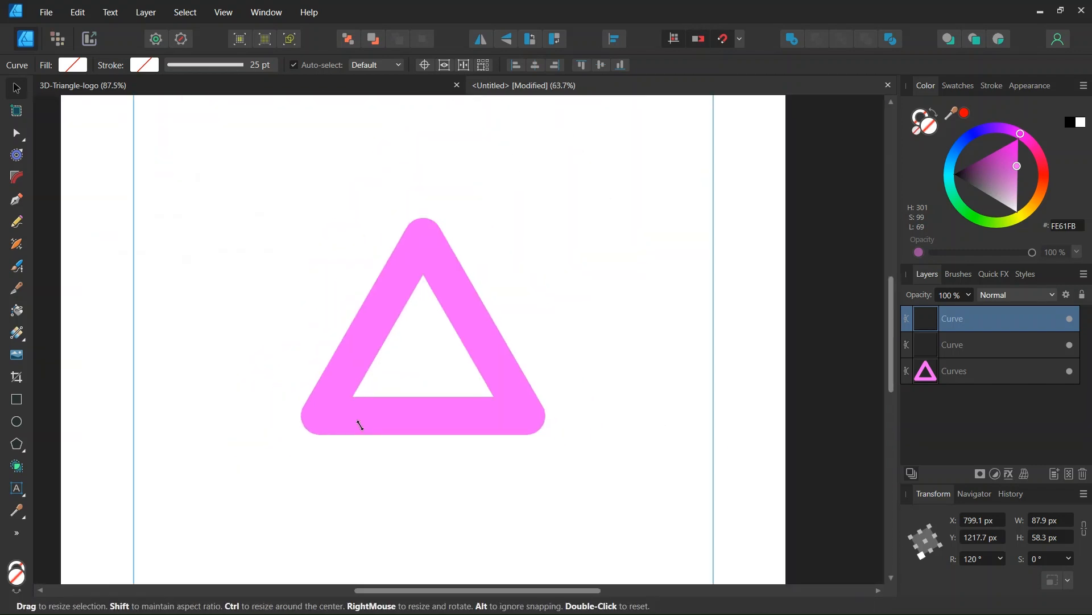
left_click(393, 479)
key("ctrl+a")
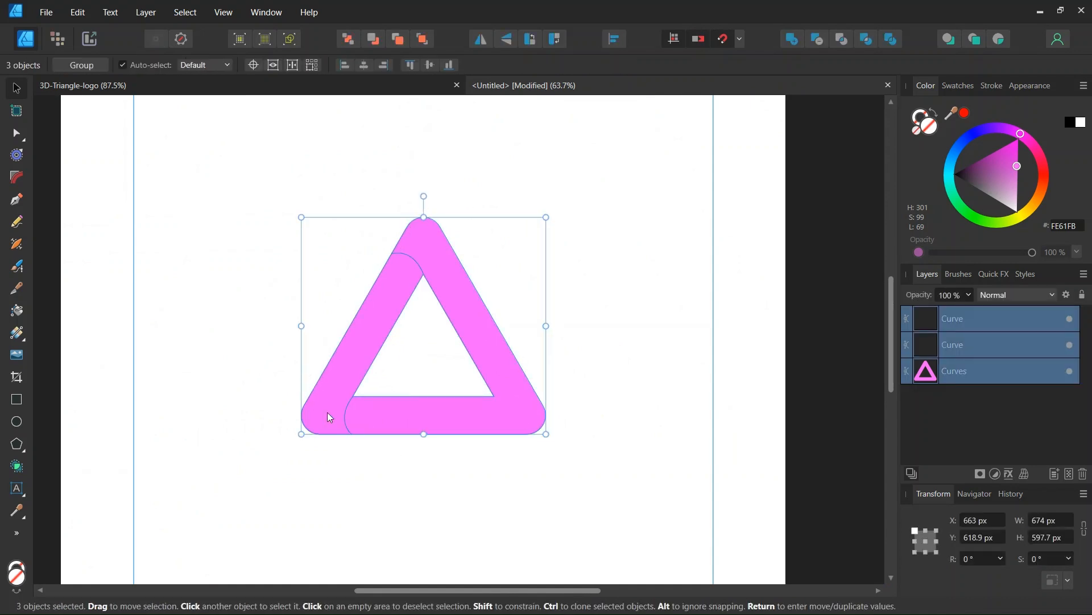
left_click(17, 466)
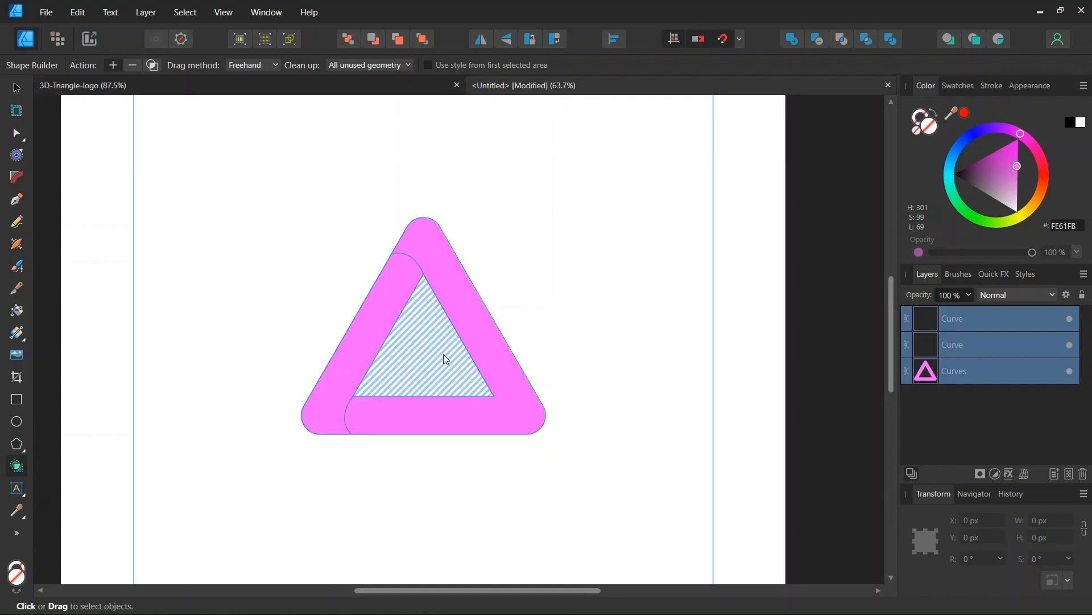
scroll(447, 356, "up", 1)
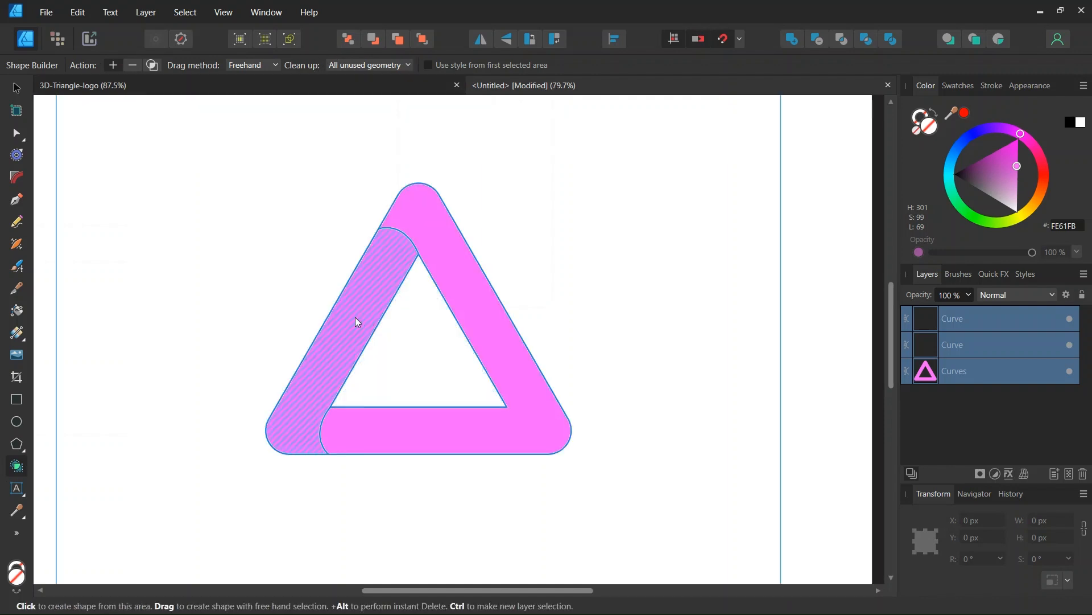
left_click(357, 322)
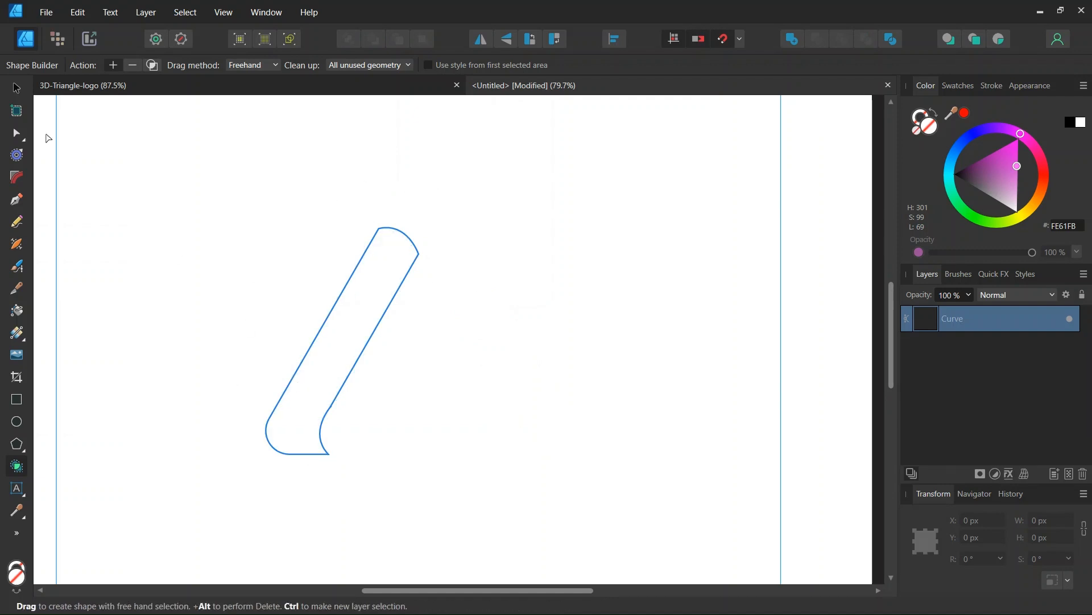
left_click(16, 88)
Step: Give the left arm a linear gradient fill running from its rounded top end down to its bottom edge
scroll(214, 316, "up", 1)
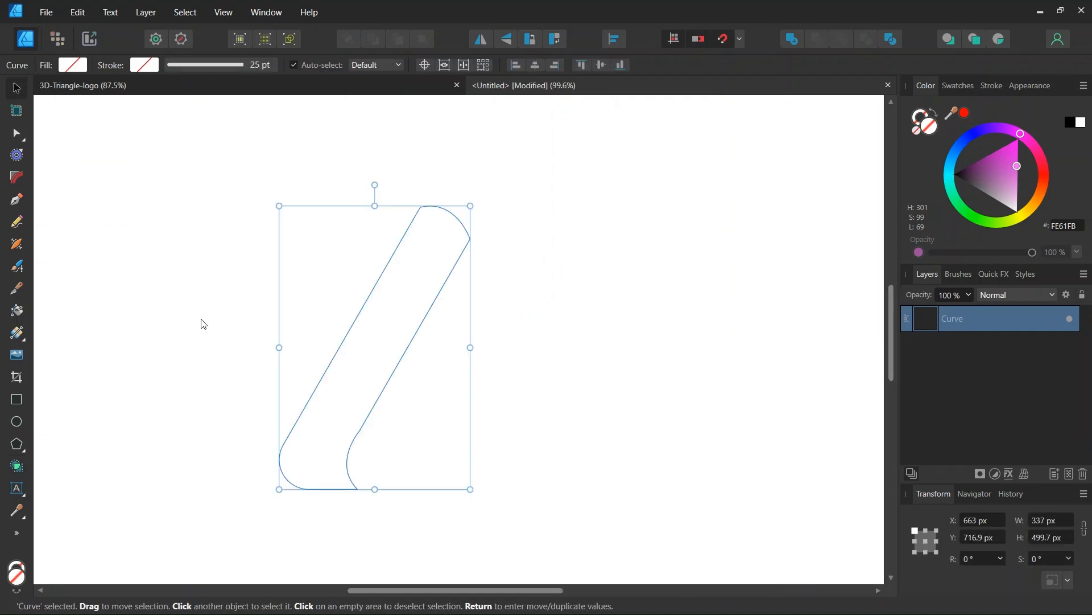
left_click(17, 333)
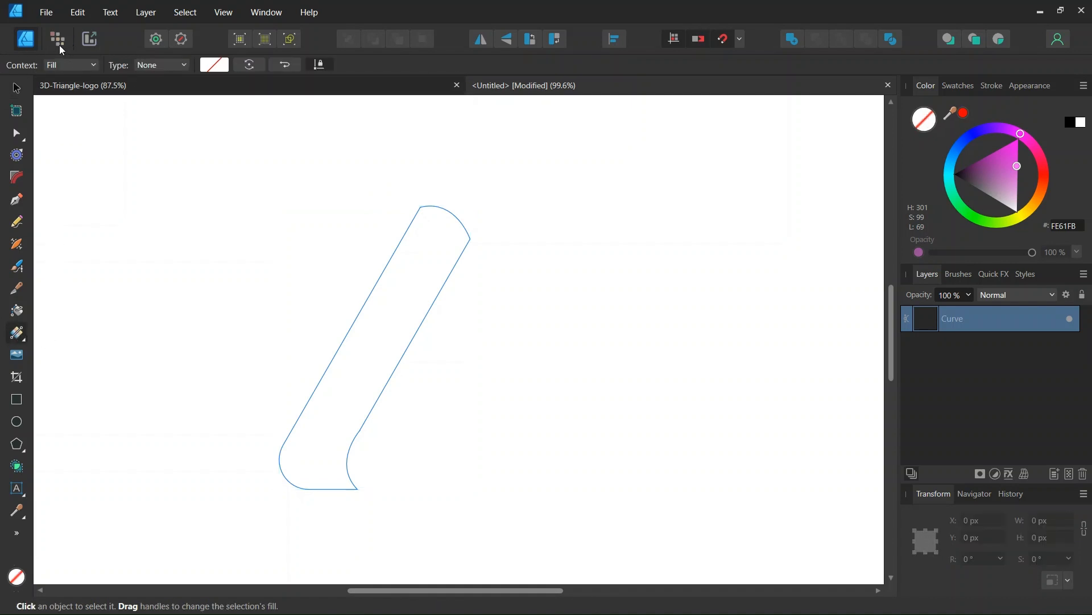
left_click(158, 67)
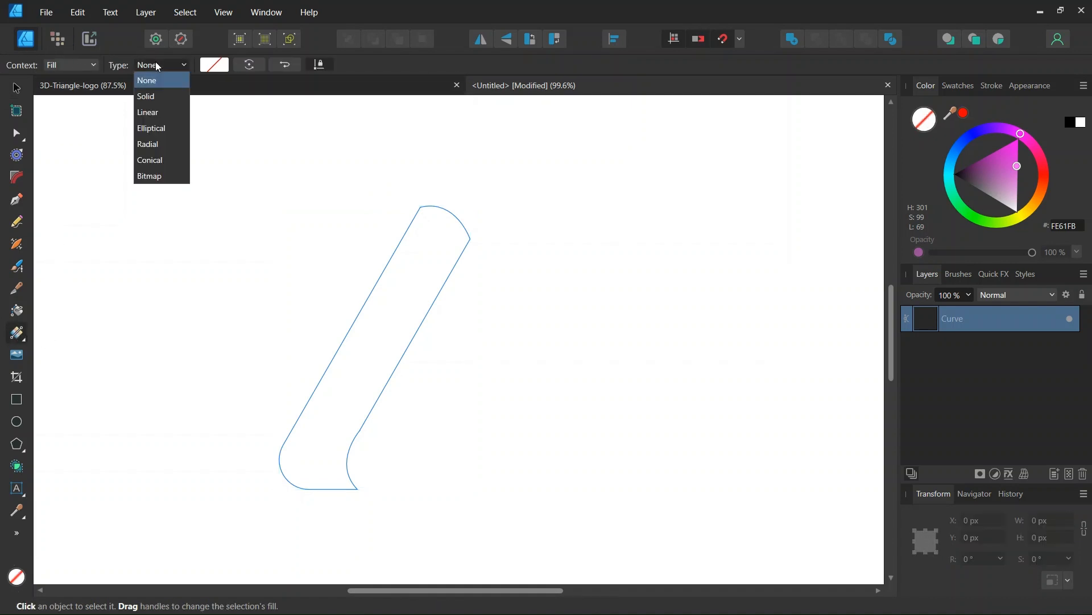
left_click(155, 110)
scroll(421, 234, "down", 1)
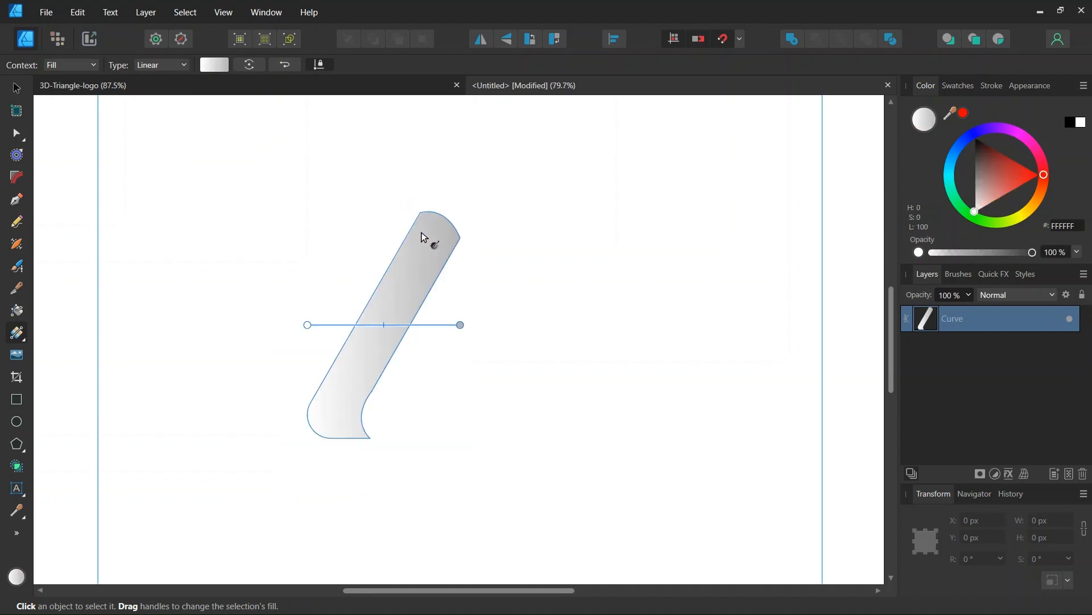
left_click_drag(428, 212, 354, 438)
Step: Set the gradient's start stop at the arm's top to a dark magenta, about #6B0055
left_click(214, 64)
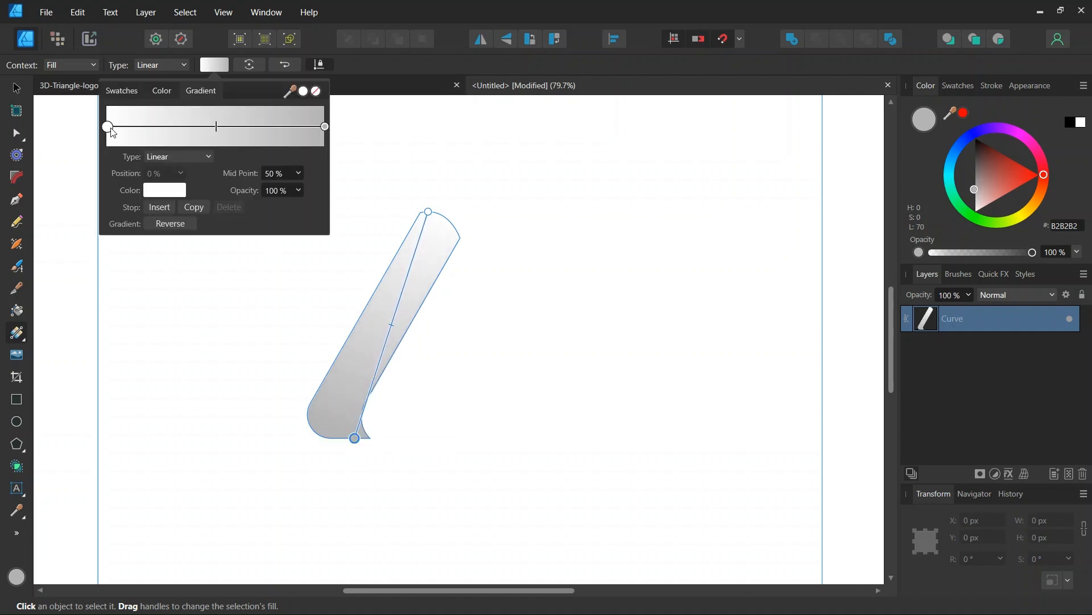
left_click(168, 192)
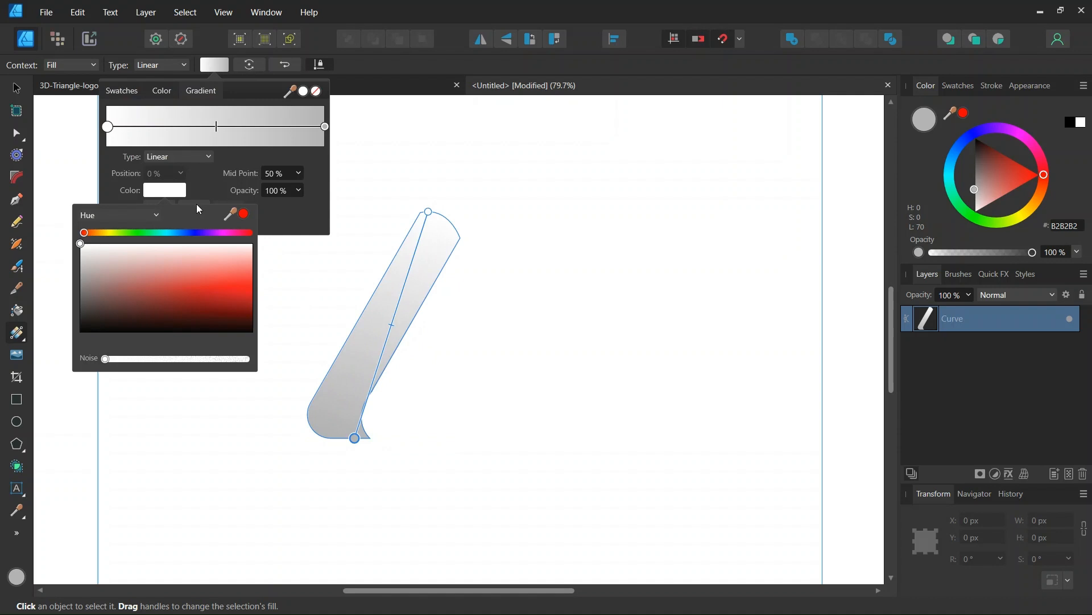
left_click(227, 233)
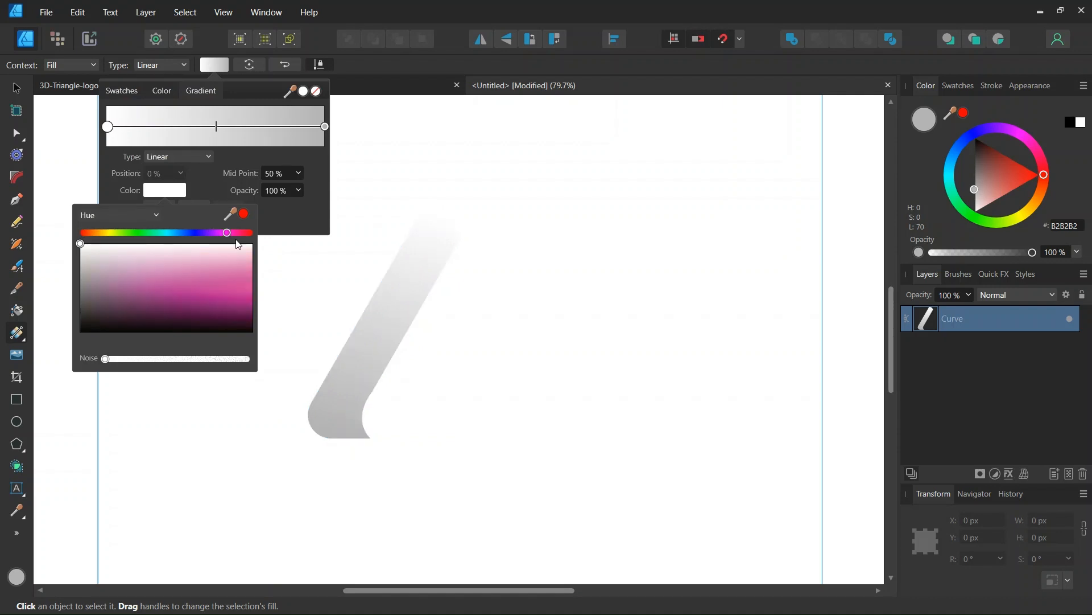
left_click(254, 308)
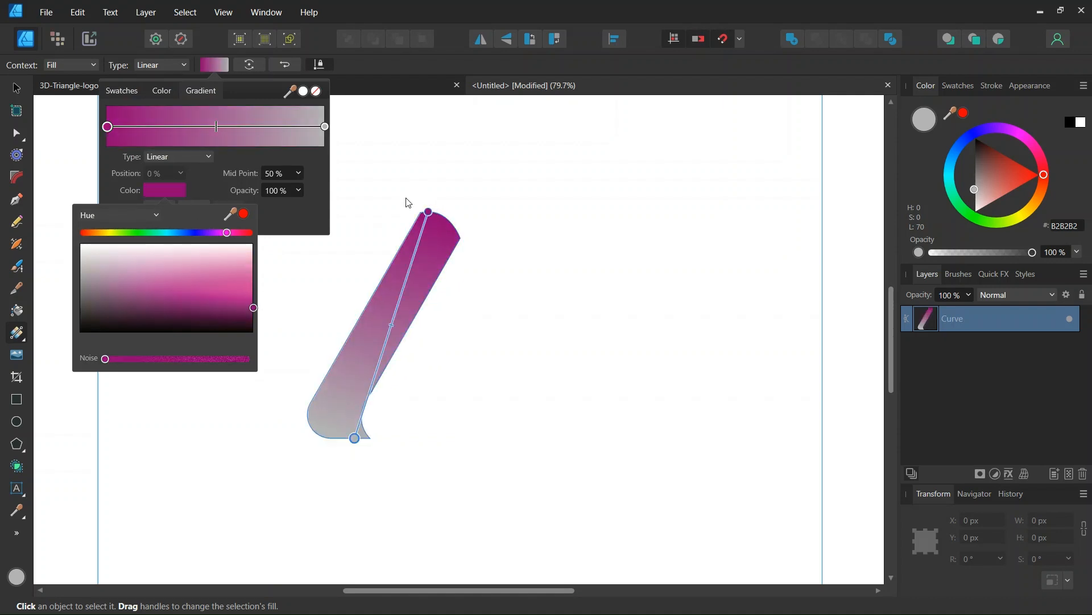
left_click(254, 314)
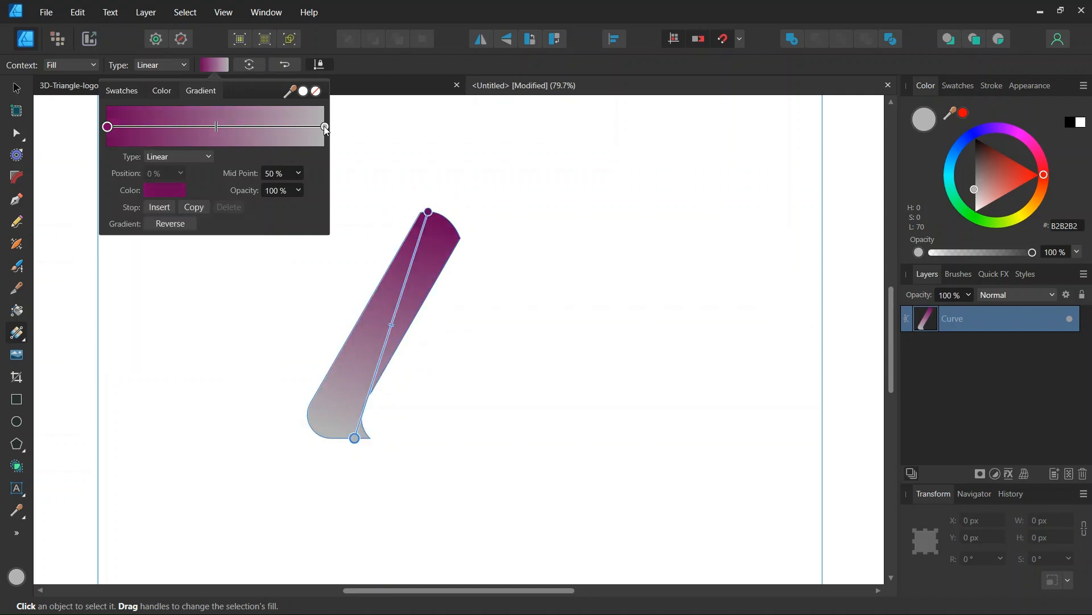
Step: Set the gradient's end stop at the arm's bottom to a bright pink, about #FD0ADE
left_click(326, 128)
left_click(181, 190)
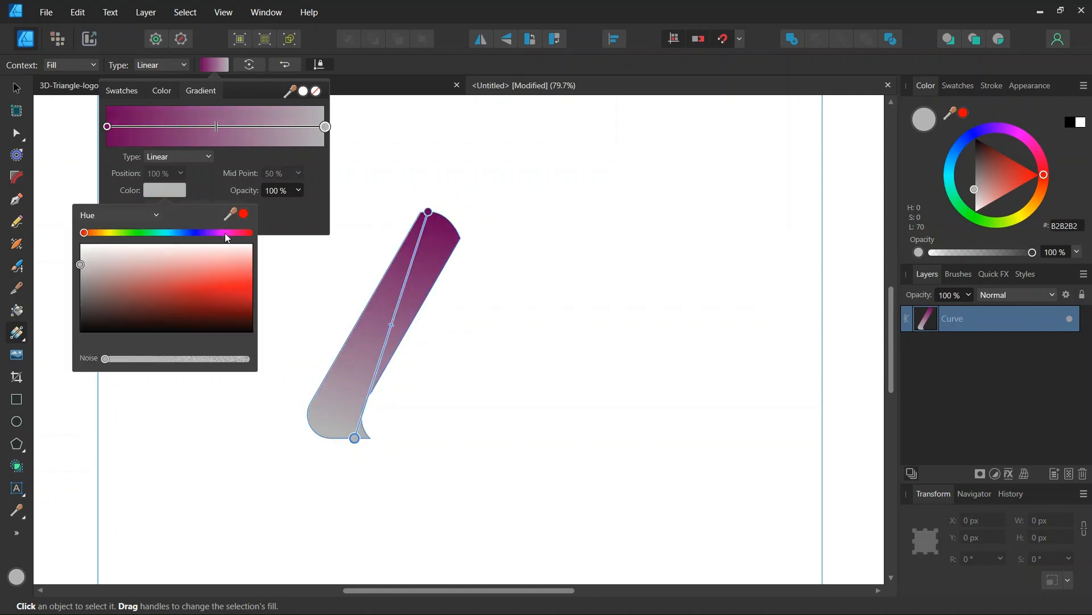
left_click(227, 233)
left_click_drag(229, 247, 251, 287)
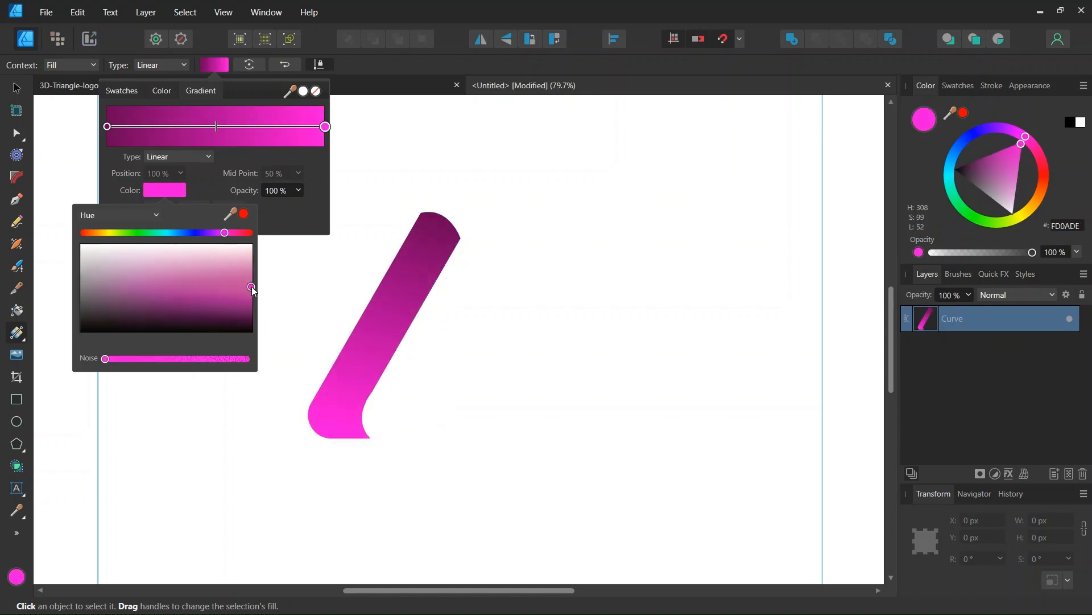
Step: Shift the gradient's midpoint to about 27% and darken its start stop to about #440036
left_click(392, 328)
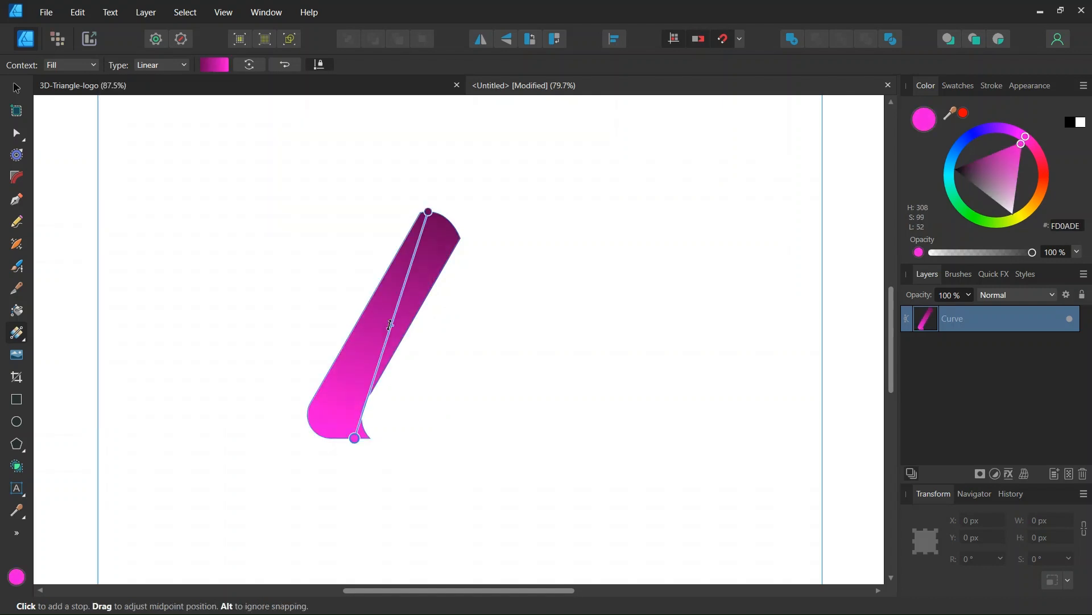
left_click(391, 325)
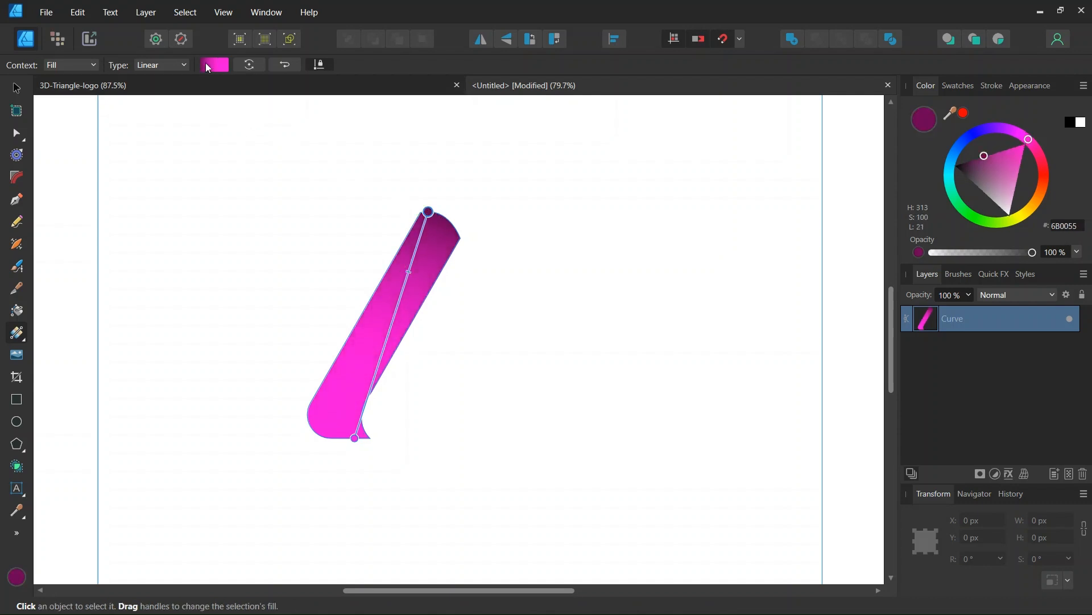
left_click(206, 63)
left_click(107, 127)
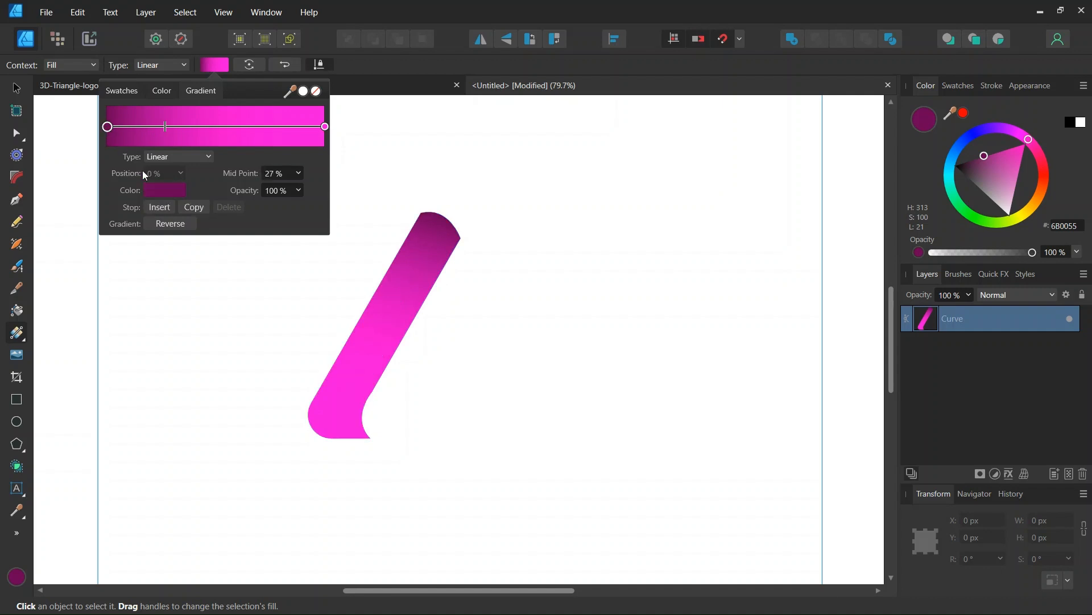
left_click(165, 190)
left_click(250, 310)
left_click_drag(251, 312, 257, 322)
left_click(18, 89)
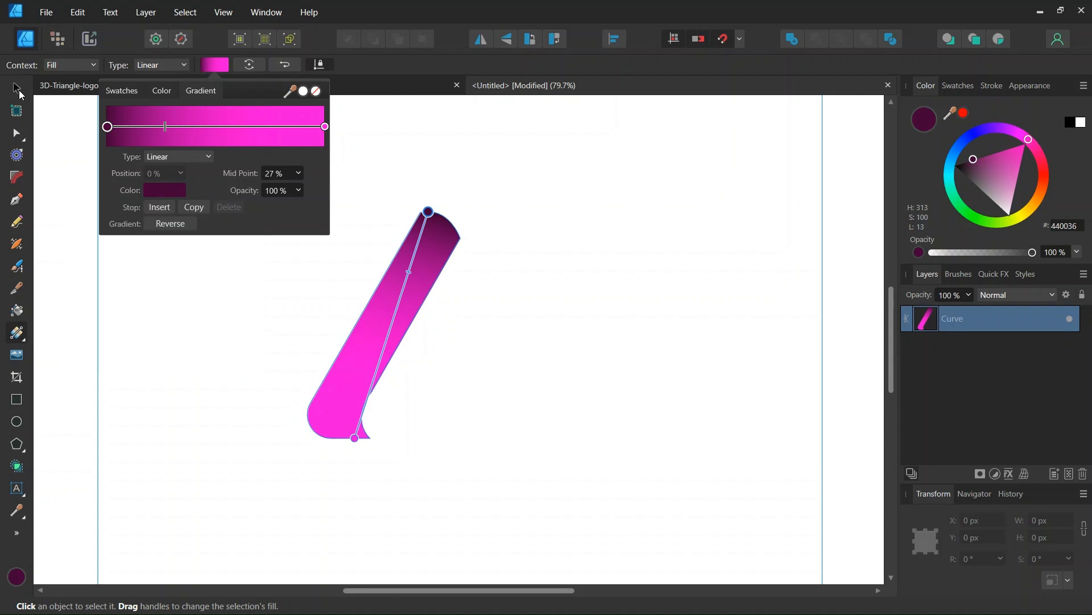
left_click(18, 89)
left_click(19, 89)
key("v")
Step: Turn the gradient-filled arm into a symbol and duplicate it in place
scroll(306, 289, "up", 2, "ctrl")
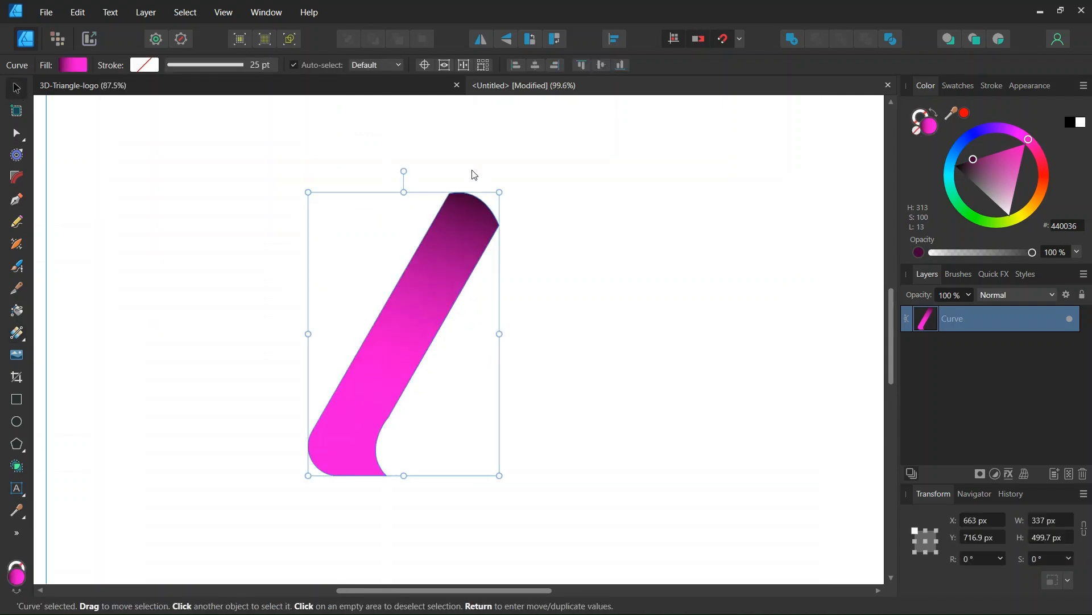
scroll(292, 378, "down", 2, "ctrl")
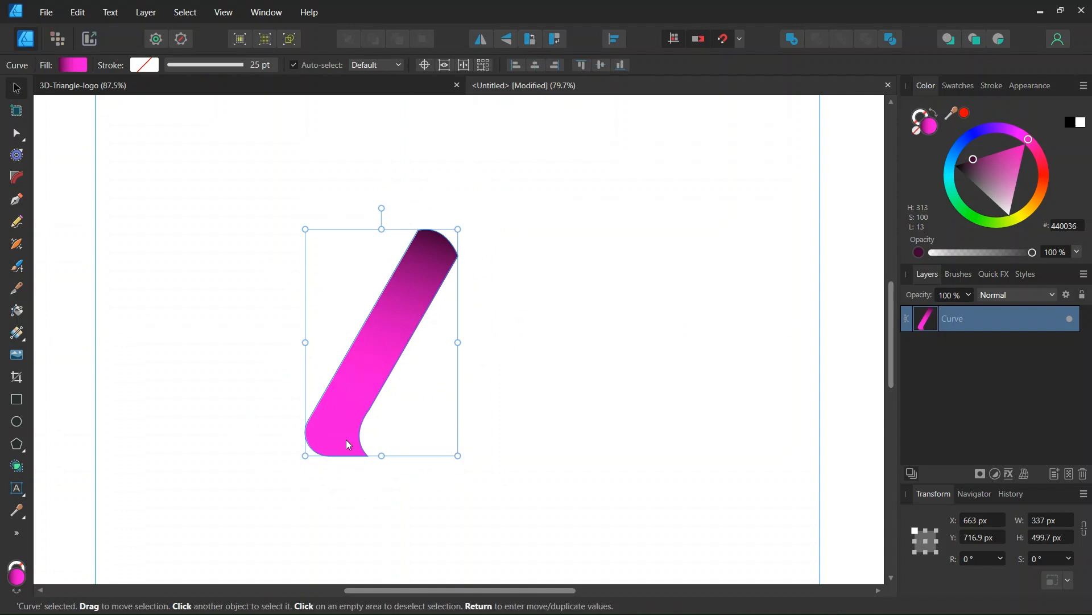
scroll(470, 311, "down", 1, "ctrl")
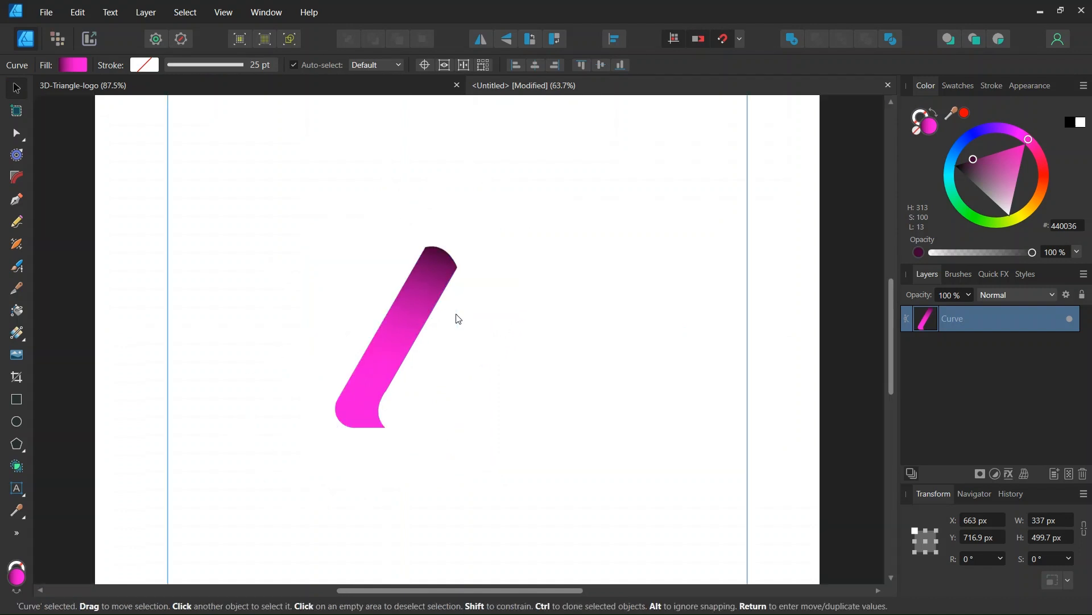
left_click(144, 13)
left_click(171, 507)
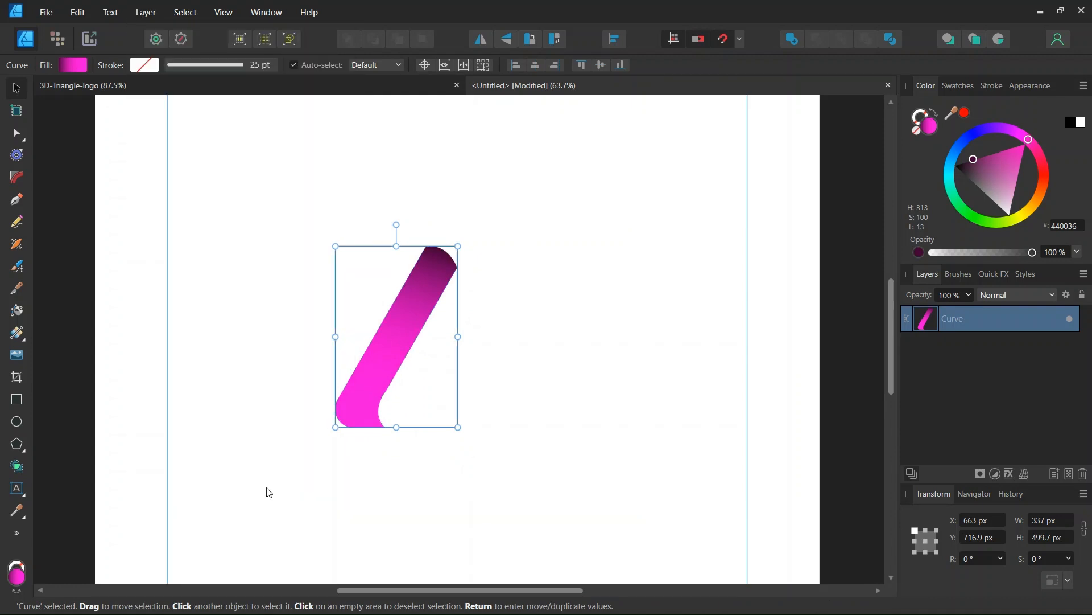
scroll(403, 370, "up", 1)
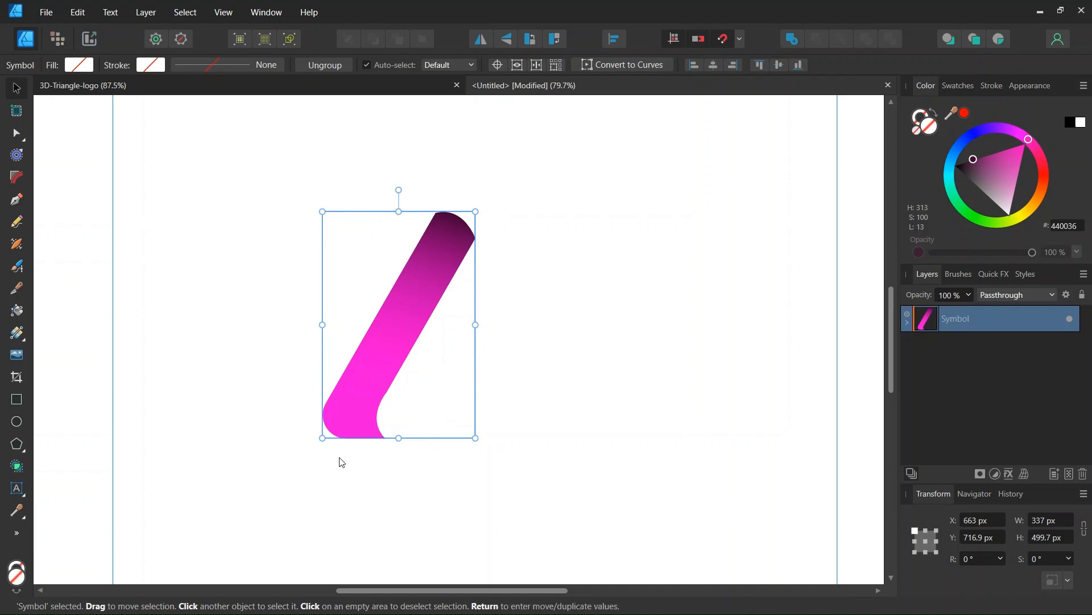
key("ctrl+j")
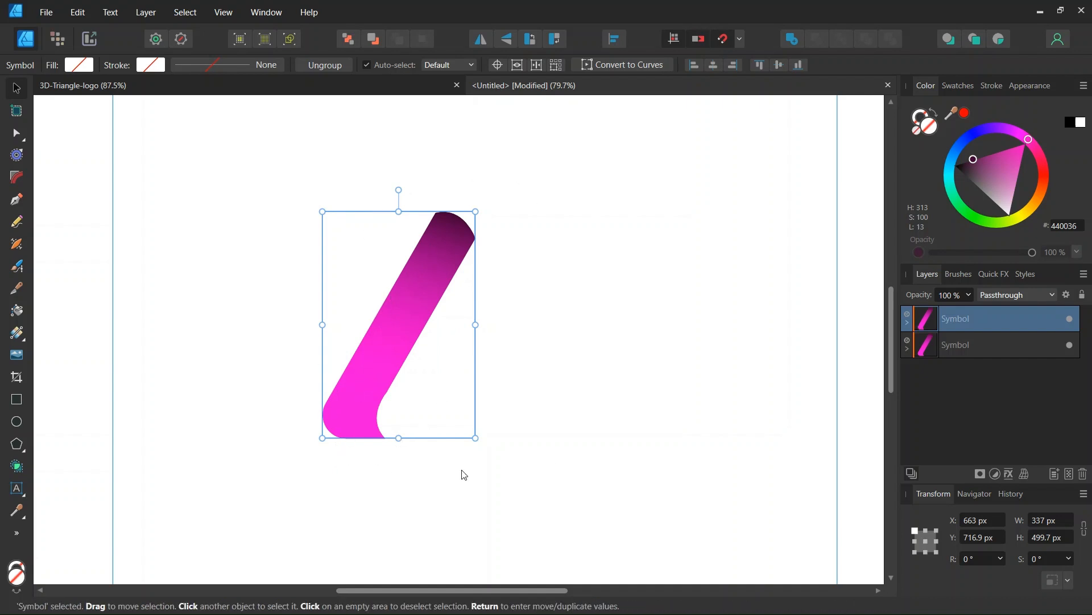
Step: Rotate the duplicated arm to 120° and move its dark end flush against the first arm's lower inner curve as the triangle's base
left_click(970, 557)
type("120")
key("Return")
scroll(761, 405, "down", 3)
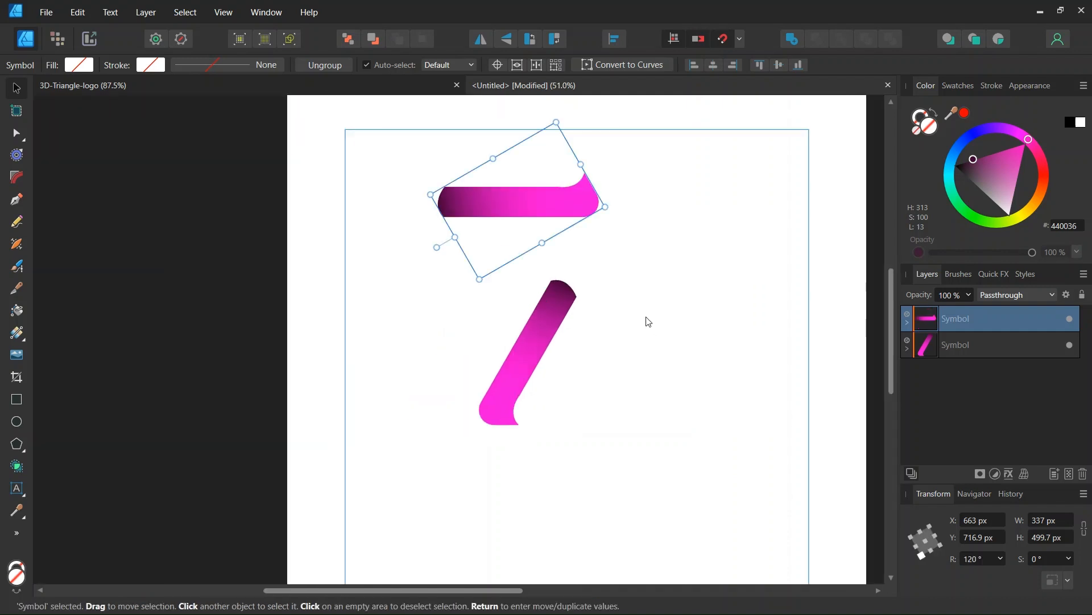
left_click_drag(540, 199, 649, 381)
scroll(595, 403, "up", 4)
left_click_drag(582, 336, 490, 419)
scroll(542, 424, "up", 3)
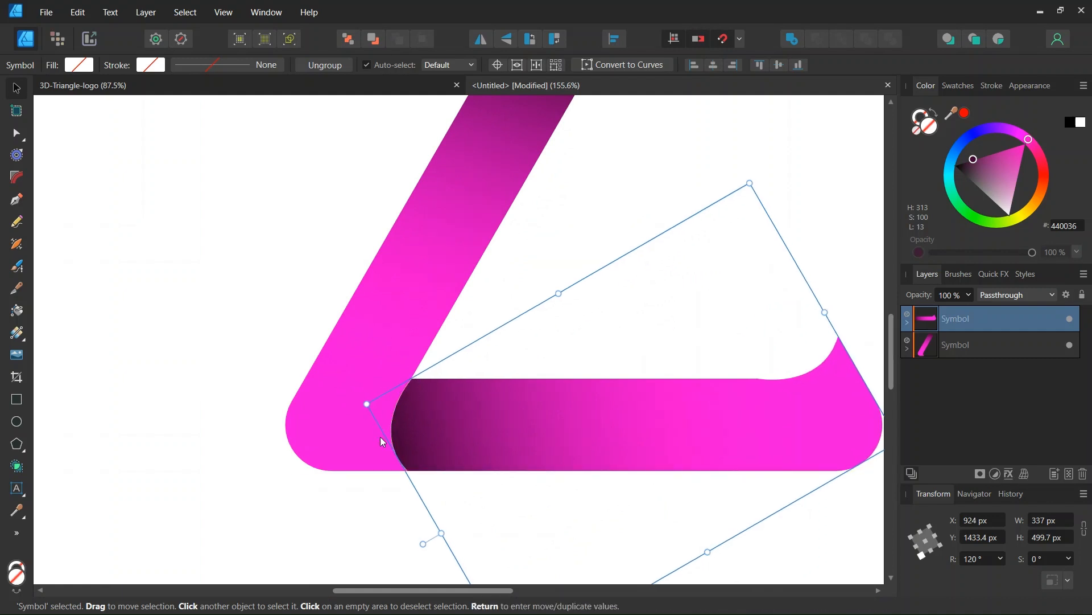
Step: Power-duplicate the rotated base arm so the copy, turned a further 120°, closes the triangle, and deselect it
scroll(411, 421, "down", 3)
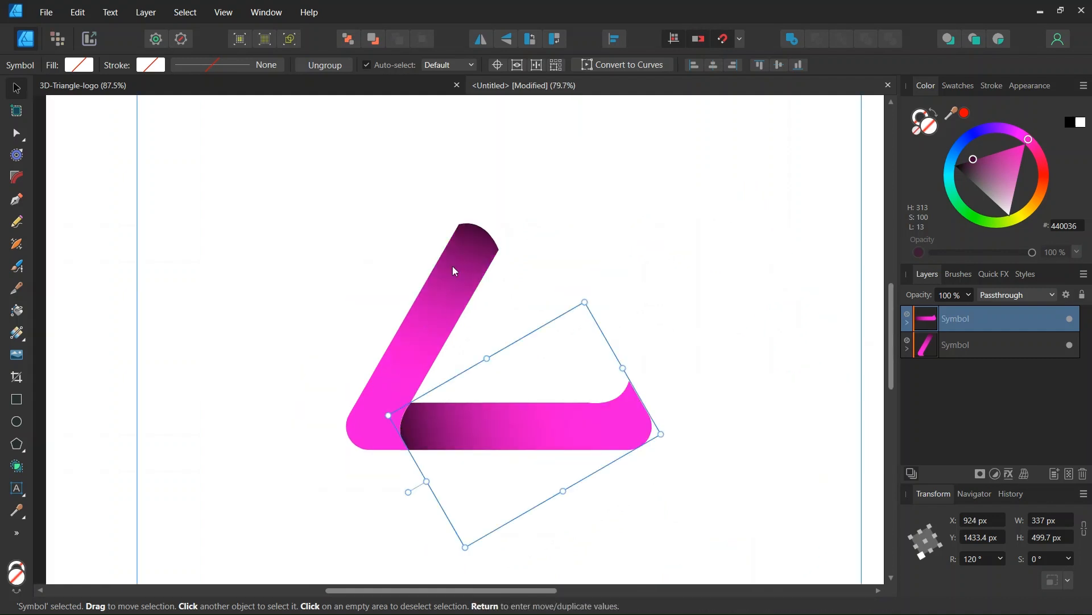
scroll(377, 443, "down", 2)
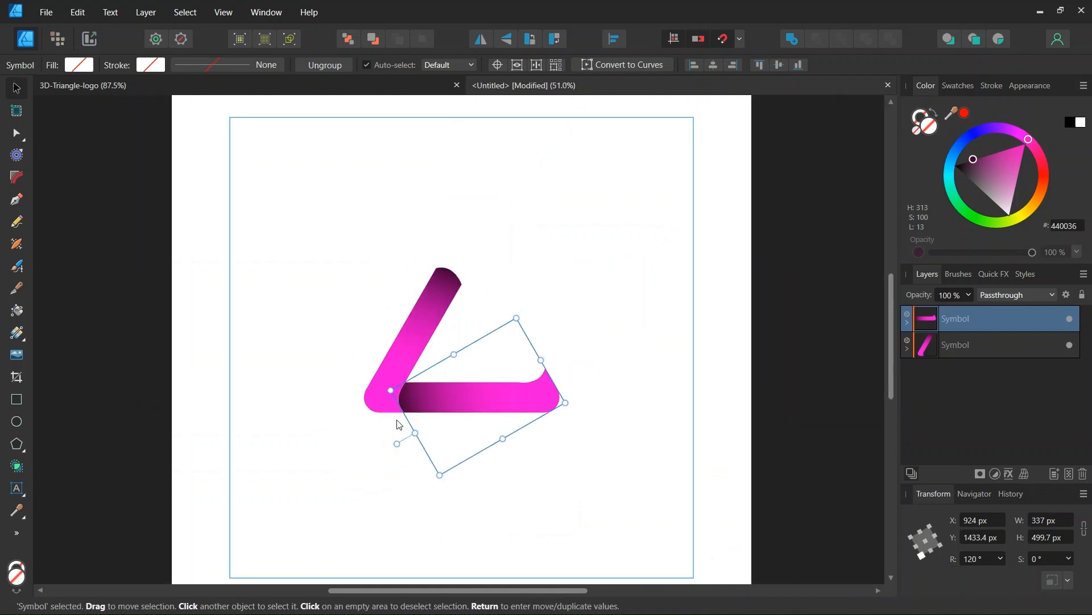
key("ctrl+j")
scroll(398, 377, "up", 2)
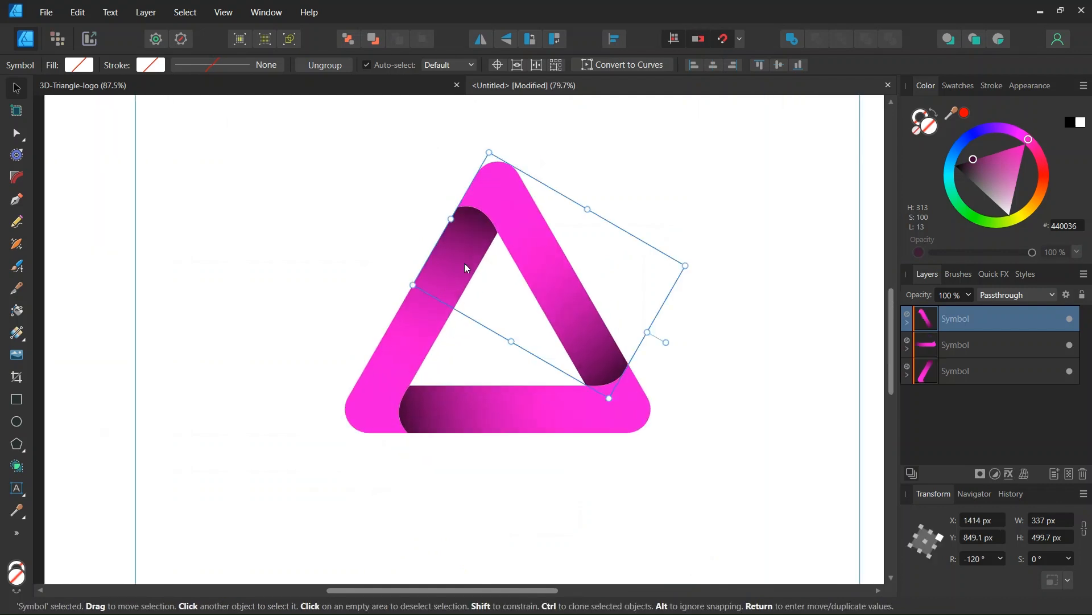
scroll(405, 330, "down", 2)
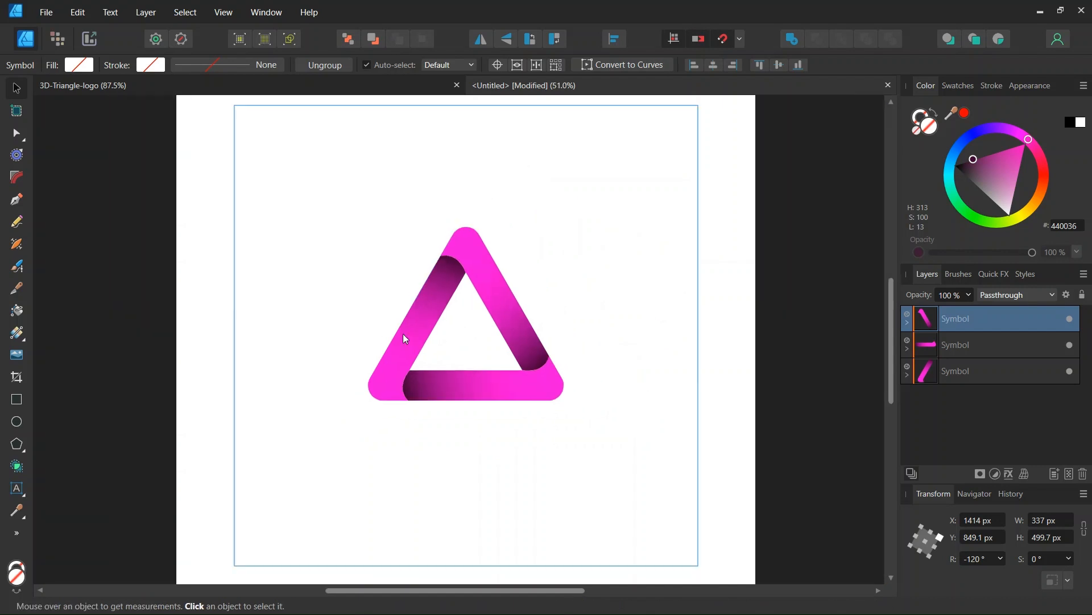
left_click(421, 477)
scroll(373, 396, "up", 1)
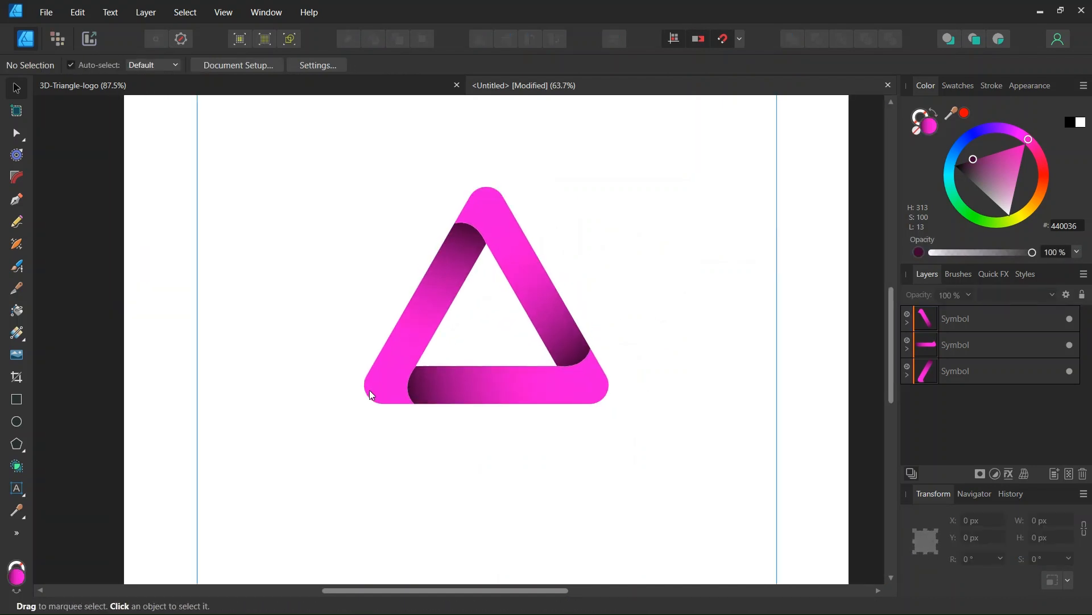
Step: In the curve inside the unrotated arm's symbol, darken the gradient's start stop to about #3E0031
left_click(396, 350)
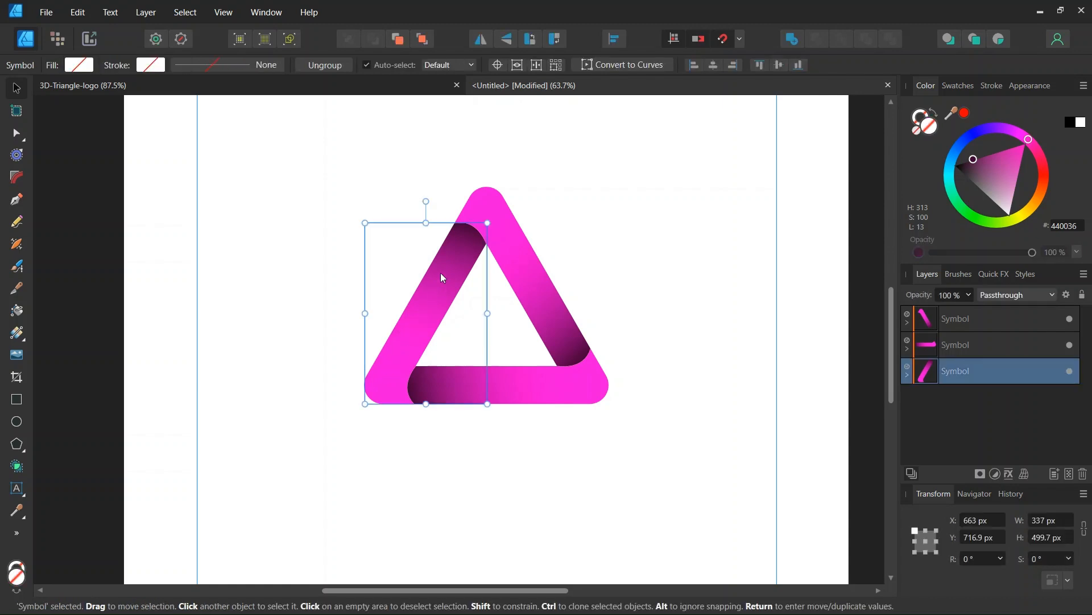
left_click(907, 376)
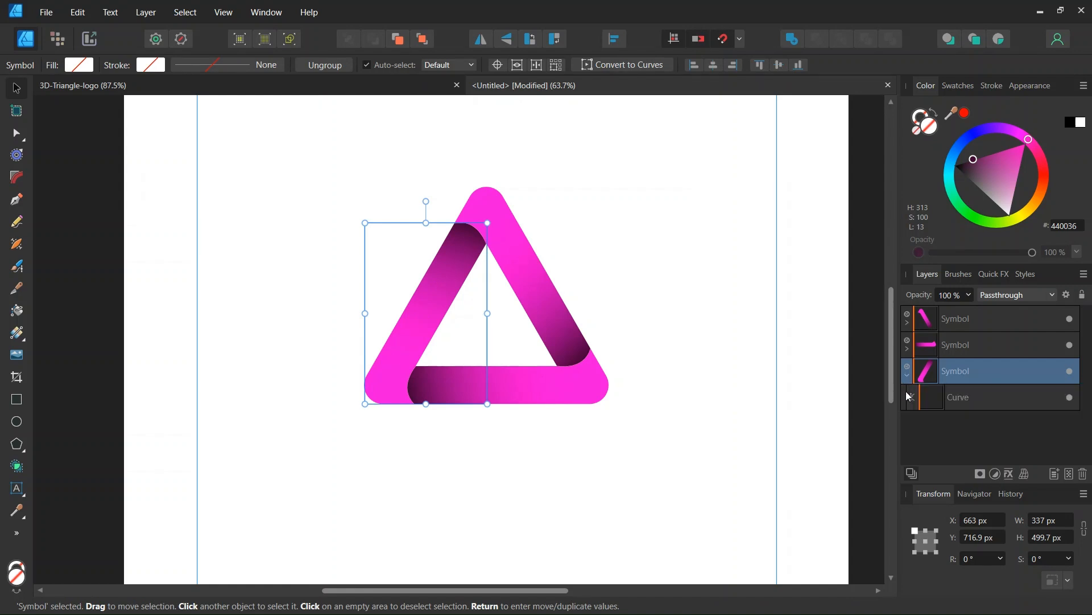
left_click(968, 401)
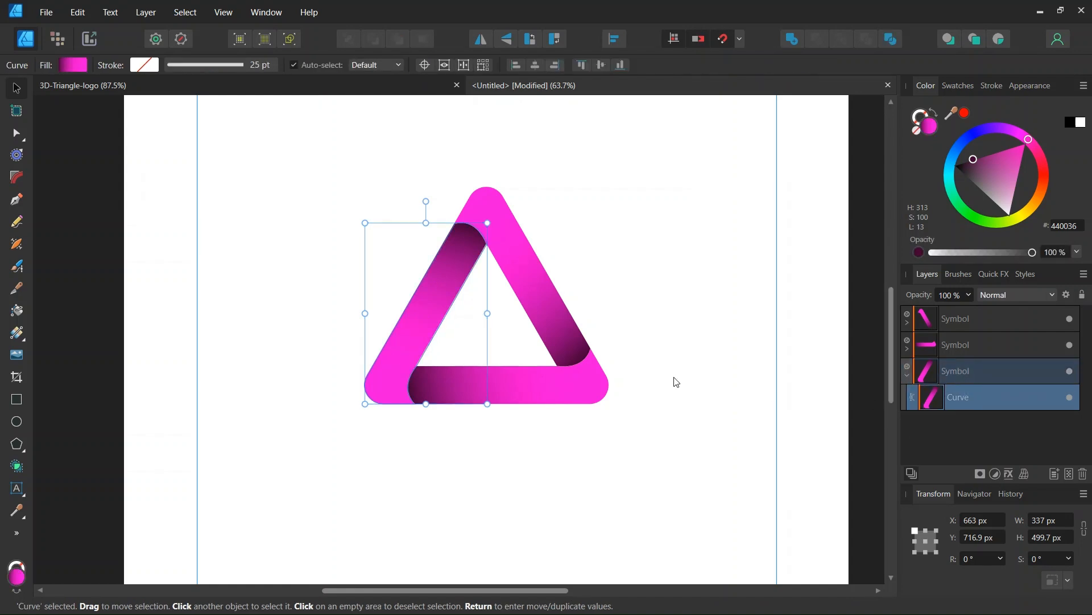
left_click(80, 68)
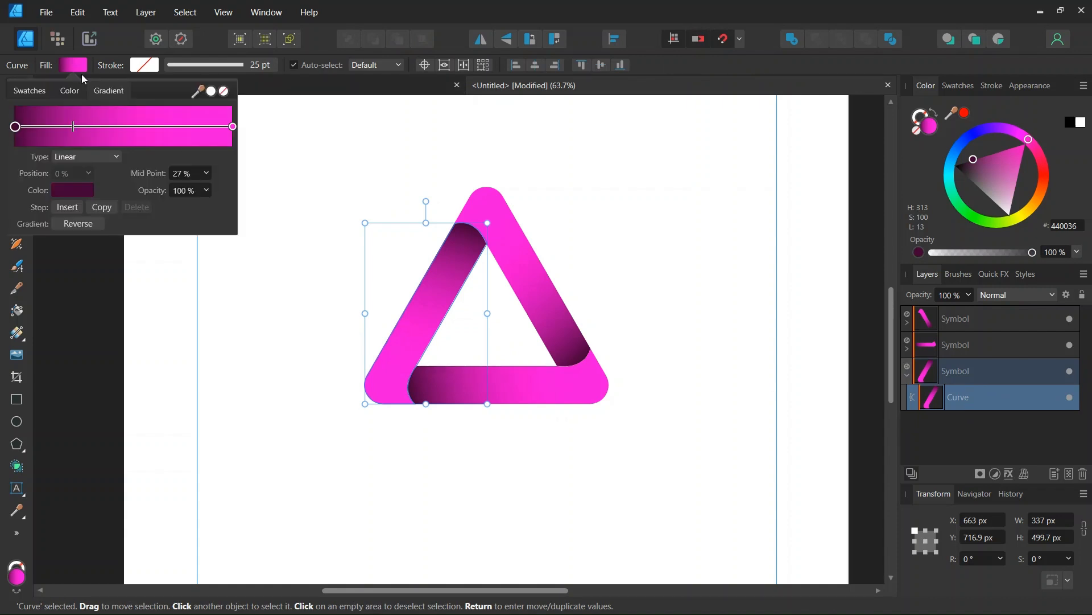
left_click(68, 189)
left_click_drag(171, 303, 188, 322)
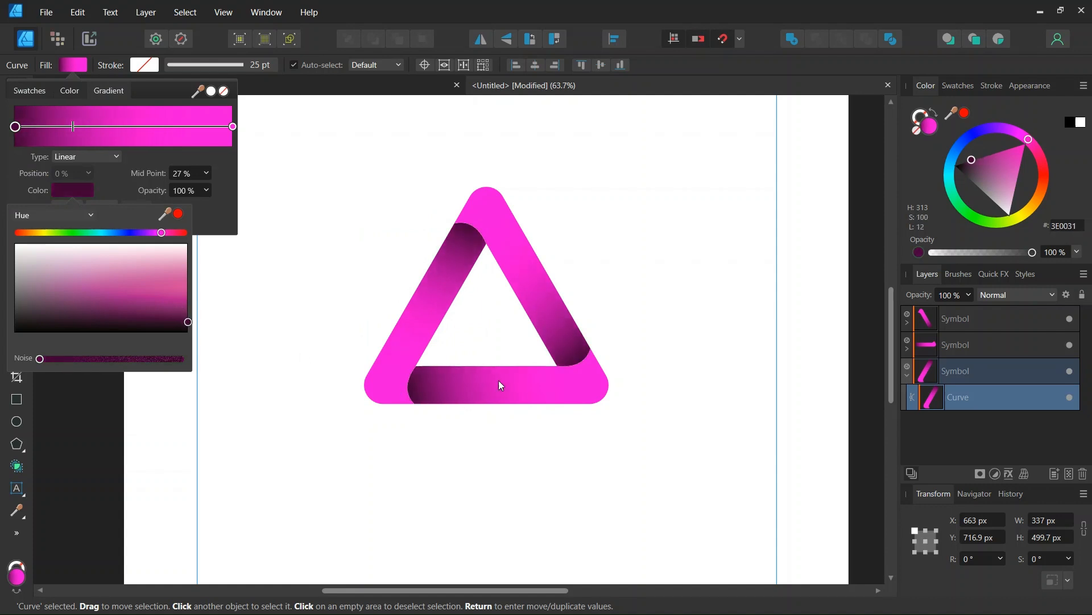
scroll(488, 348, "up", 1)
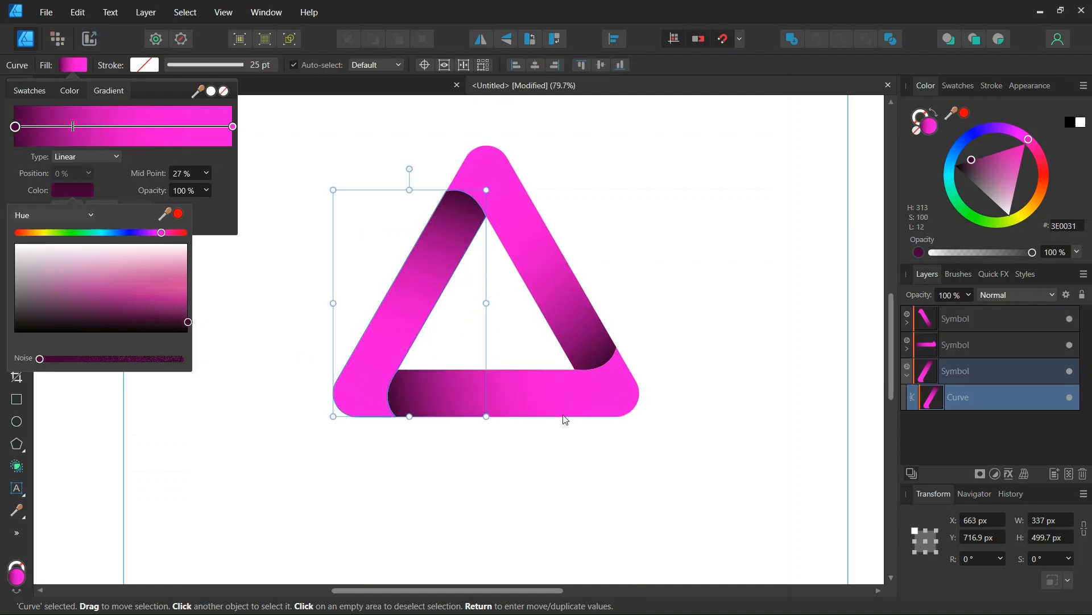
Step: Add 15% noise to the gradient's dark start stop and deselect the curve
left_click(920, 255)
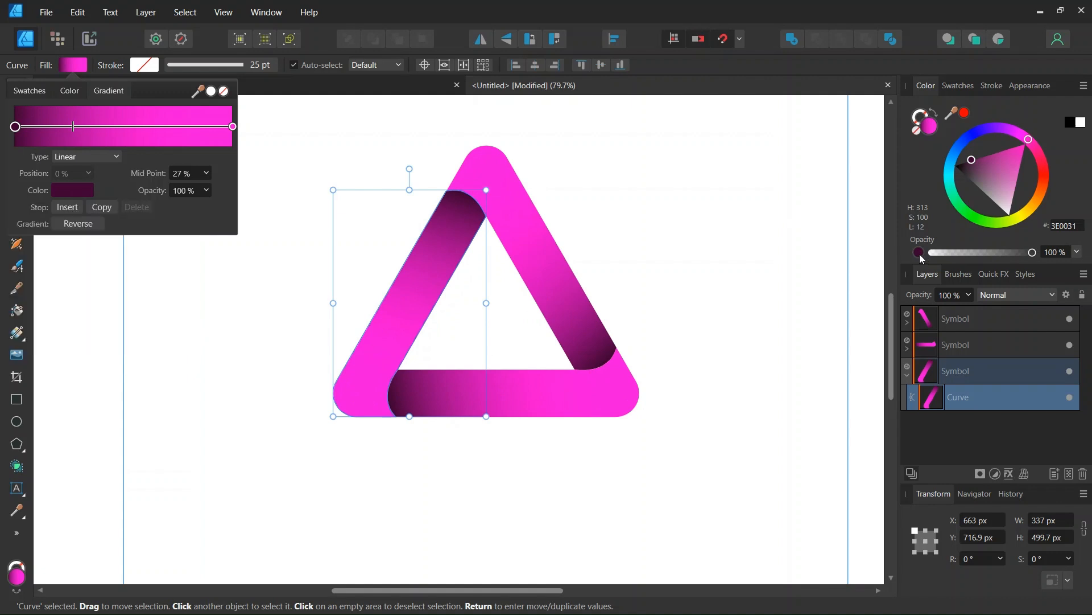
left_click(923, 256)
left_click(920, 255)
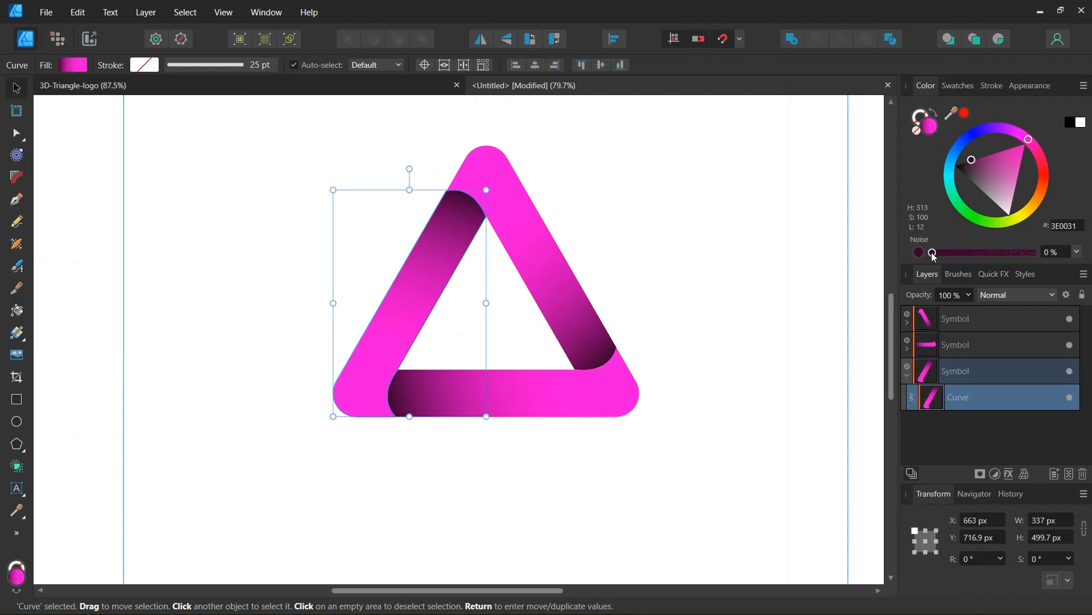
left_click_drag(933, 254, 947, 255)
scroll(455, 233, "up", 2)
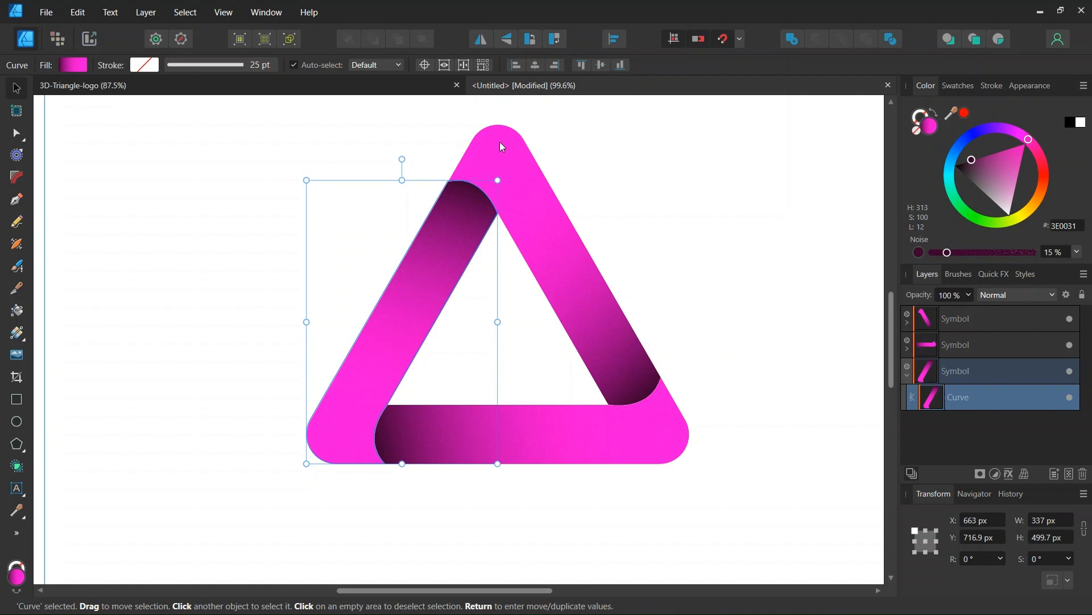
left_click(634, 222)
scroll(589, 252, "down", 2)
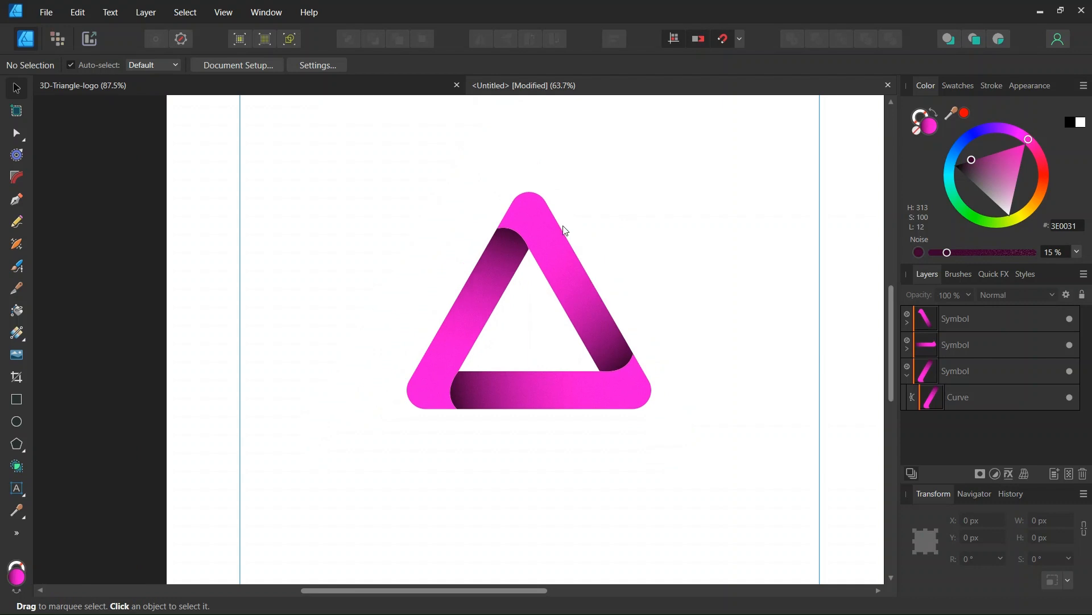
scroll(524, 319, "up", 1)
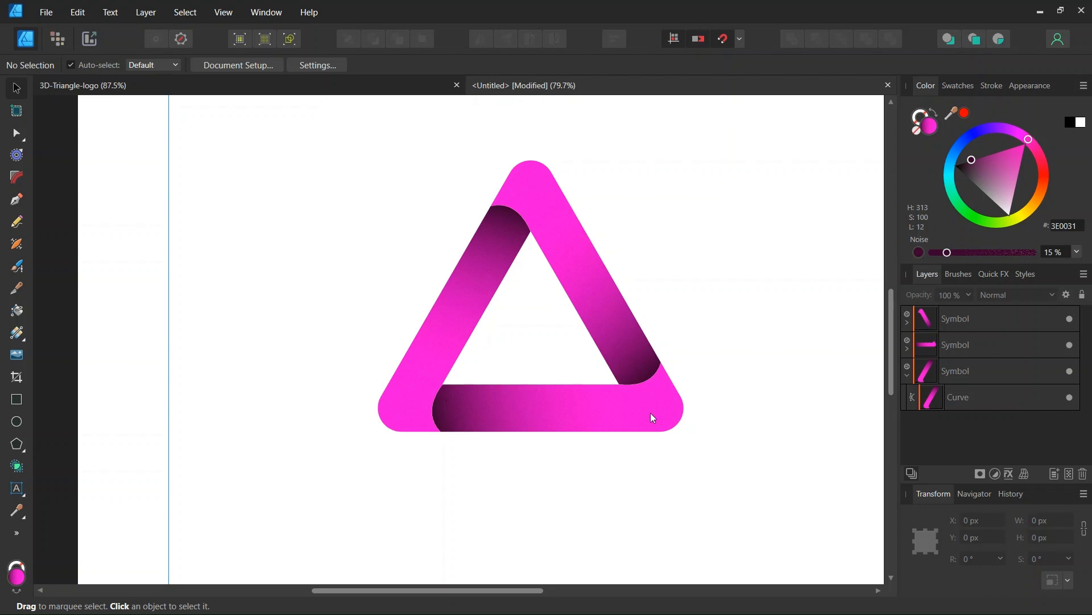
scroll(533, 350, "up", 1)
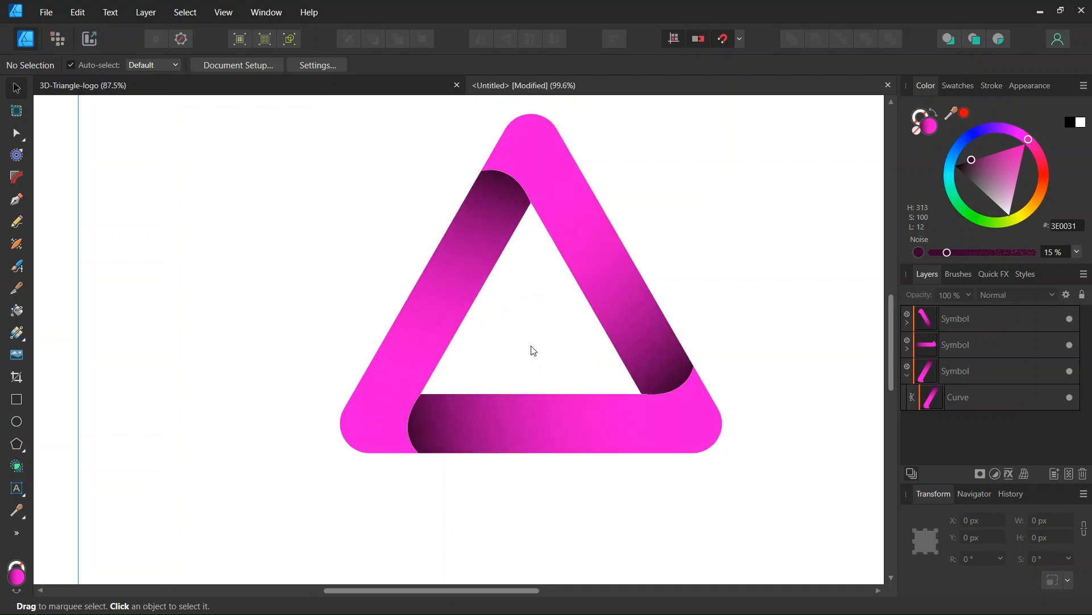